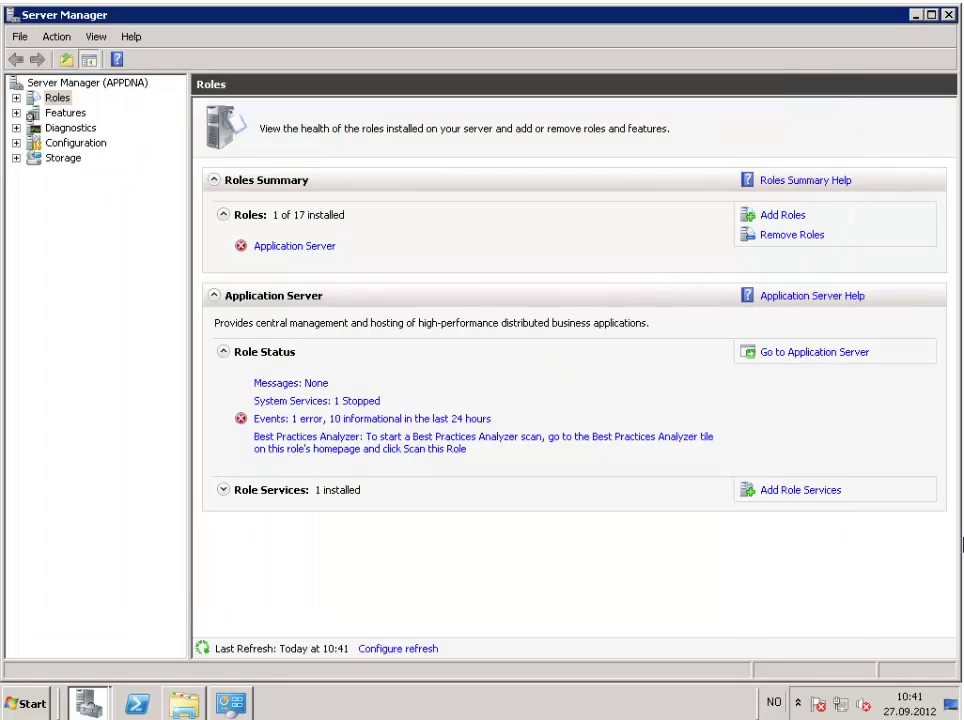
Start Add Roles, tick Web Server (IIS), and advance to the Select Role Services page.
{"action": "left_click", "coordinate": [793, 216]}
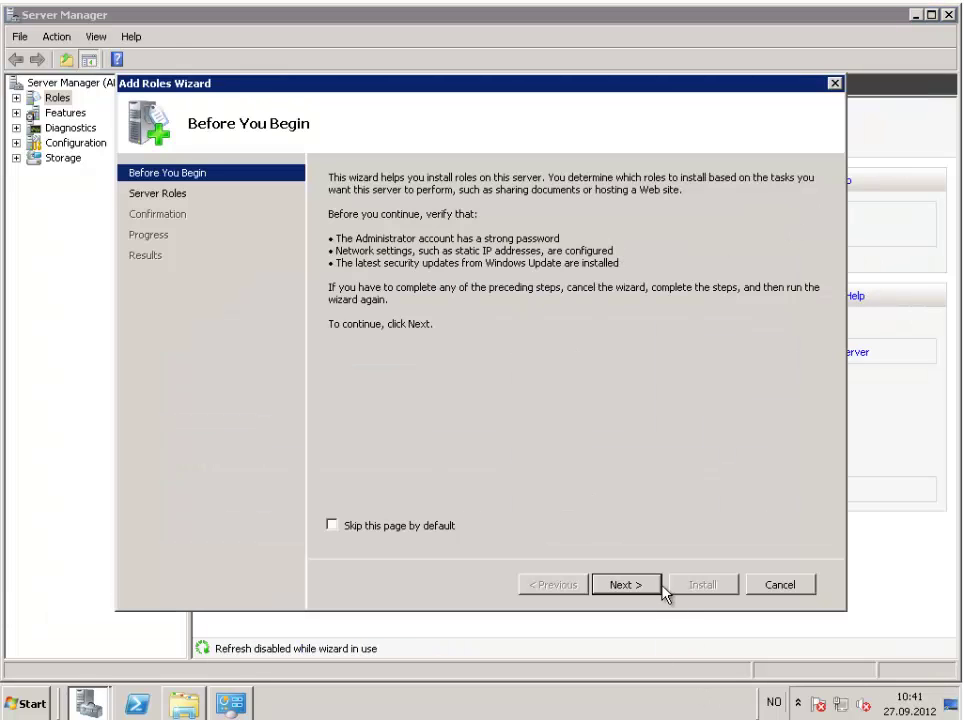
{"action": "left_click", "coordinate": [647, 589]}
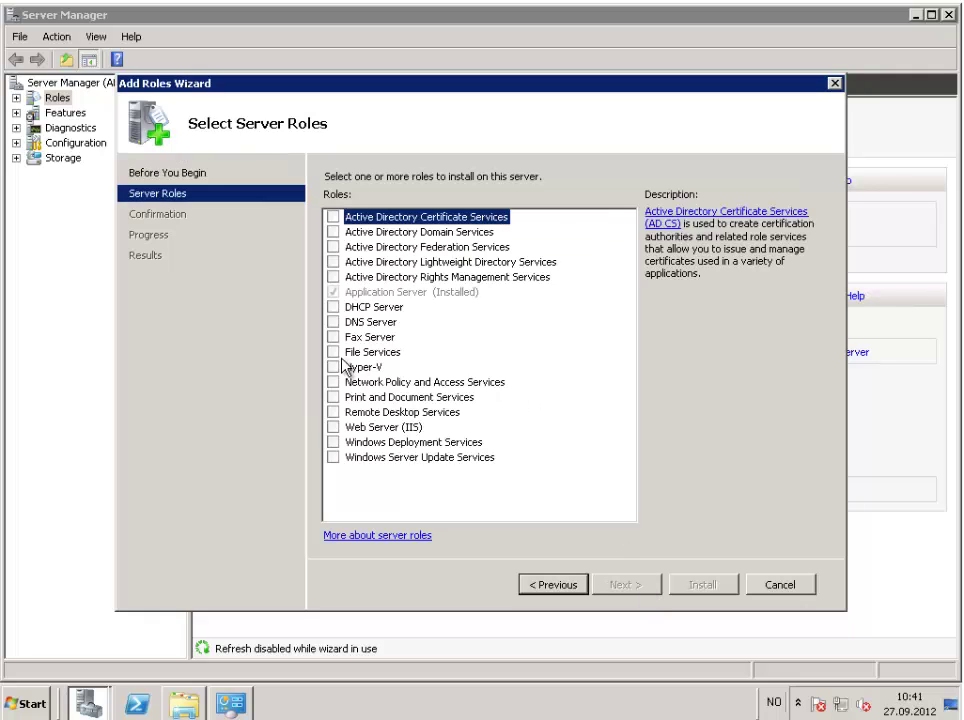
{"action": "left_click", "coordinate": [334, 427]}
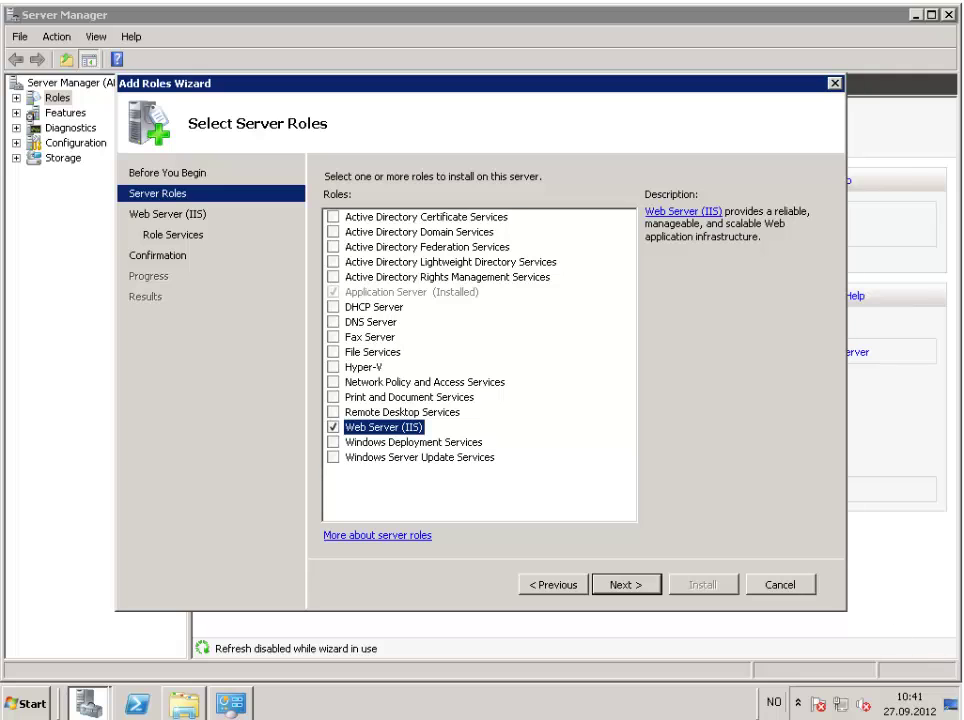
{"action": "left_click", "coordinate": [634, 587]}
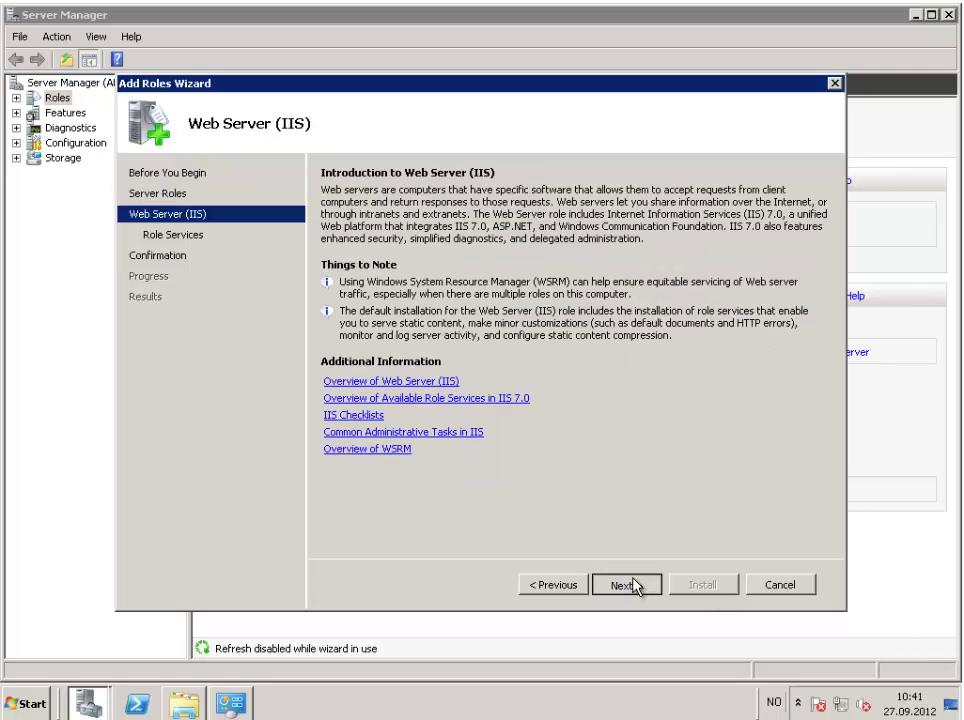
{"action": "left_click", "coordinate": [636, 585]}
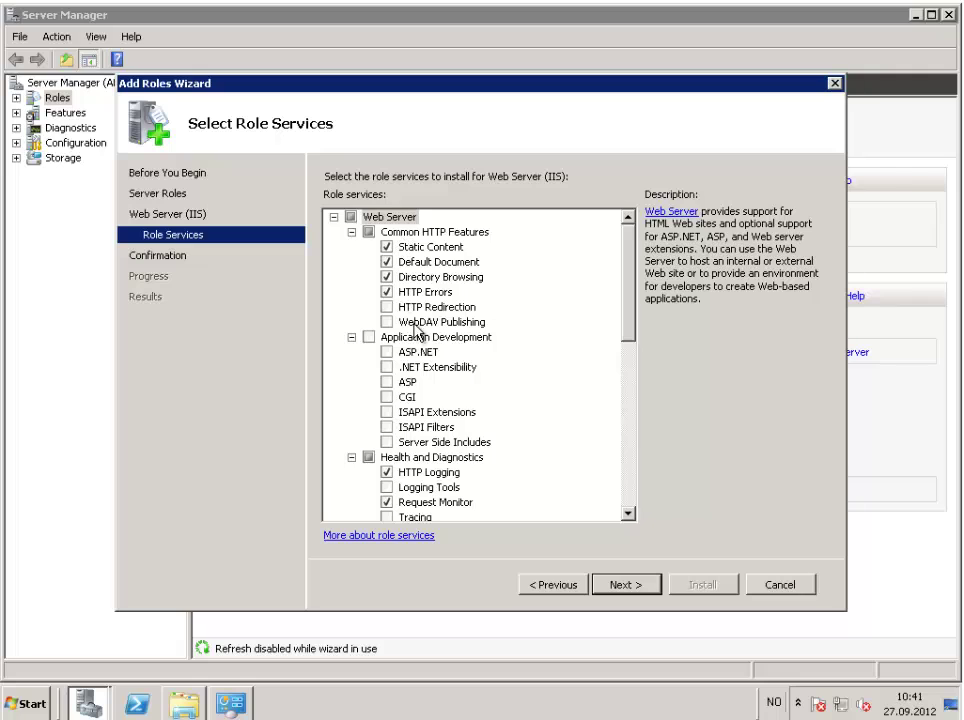
Tick IIS 6 Management Compatibility, IIS Management Scripts and Tools, and Management Service.
{"action": "left_click_drag", "start_coordinate": [628, 316], "coordinate": [638, 493]}
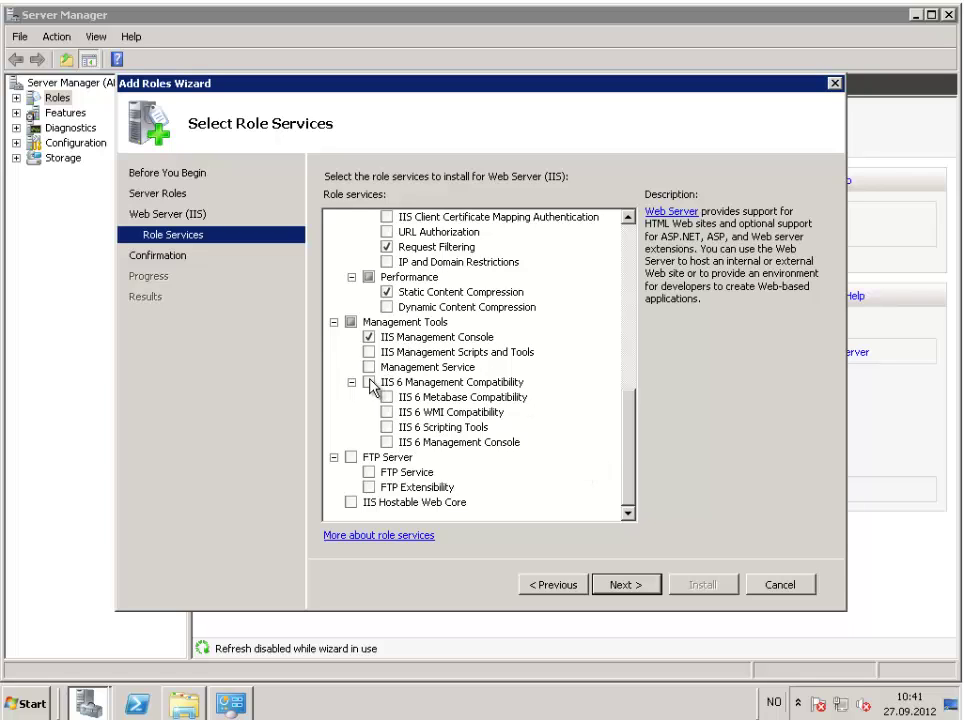
{"action": "left_click", "coordinate": [370, 383]}
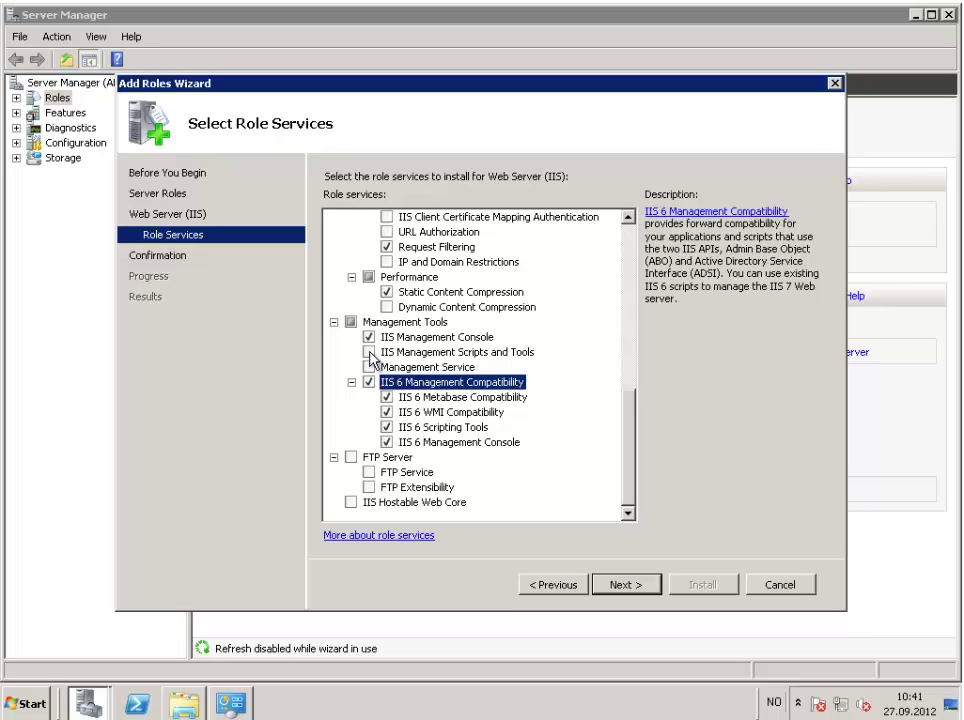
{"action": "left_click", "coordinate": [369, 353]}
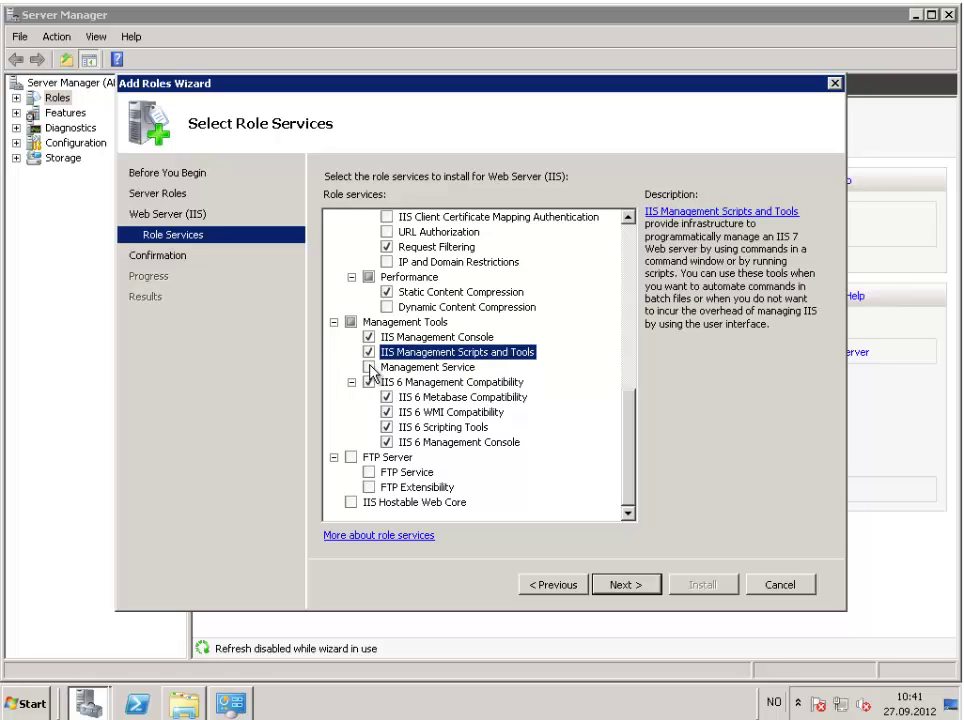
{"action": "left_click", "coordinate": [369, 368]}
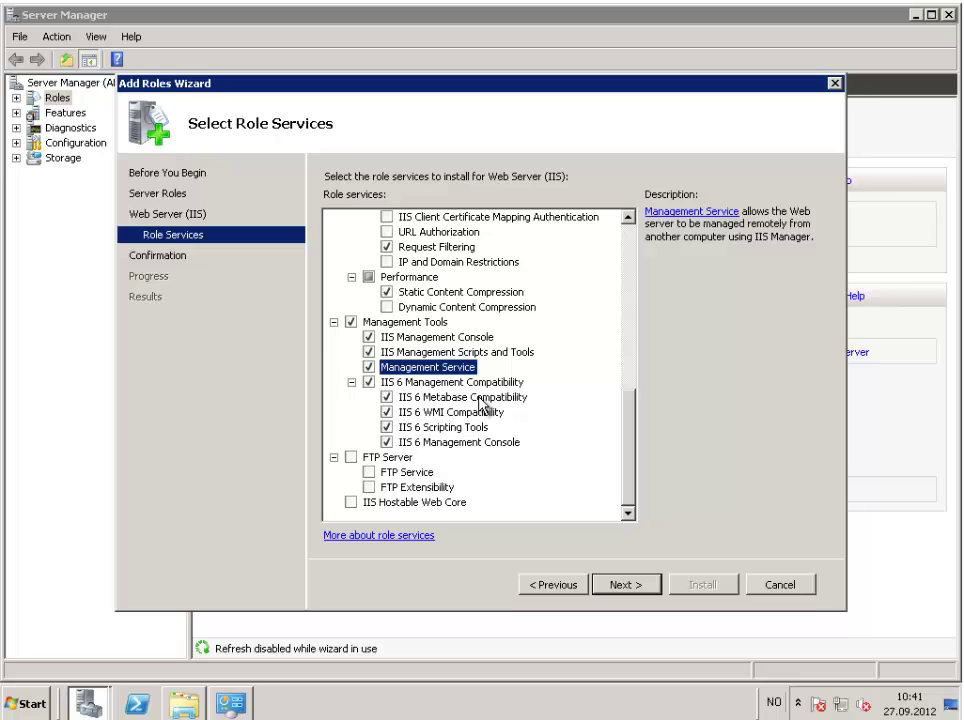
{"action": "scroll", "coordinate": [482, 402], "scroll_direction": "up", "scroll_amount": 3}
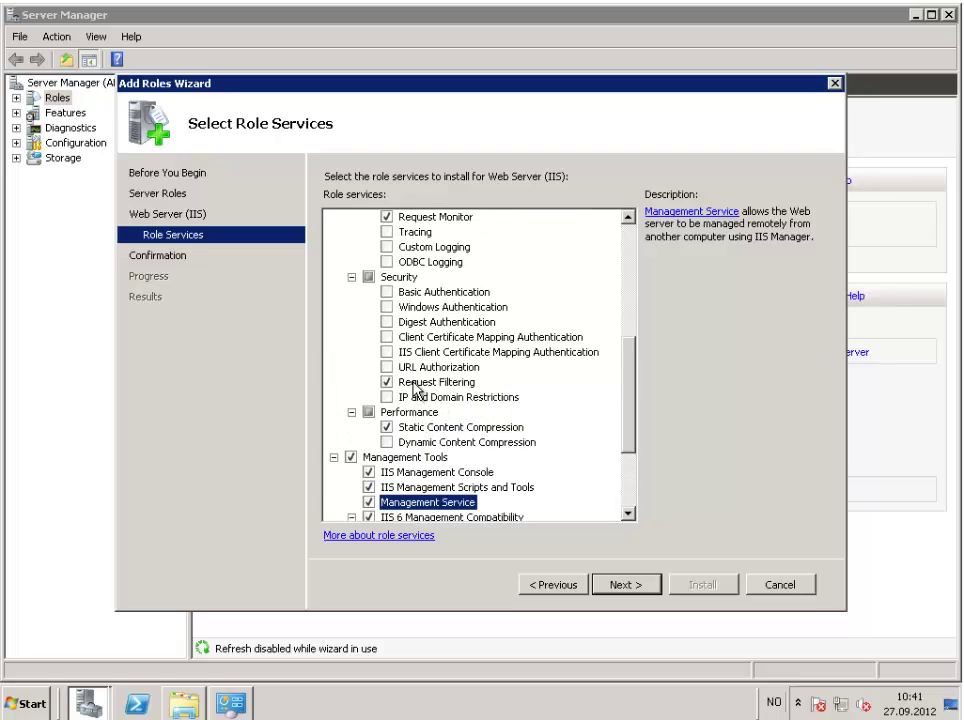
{"action": "scroll", "coordinate": [418, 385], "scroll_direction": "up", "scroll_amount": 3}
{"action": "scroll", "coordinate": [415, 390], "scroll_direction": "up", "scroll_amount": 2}
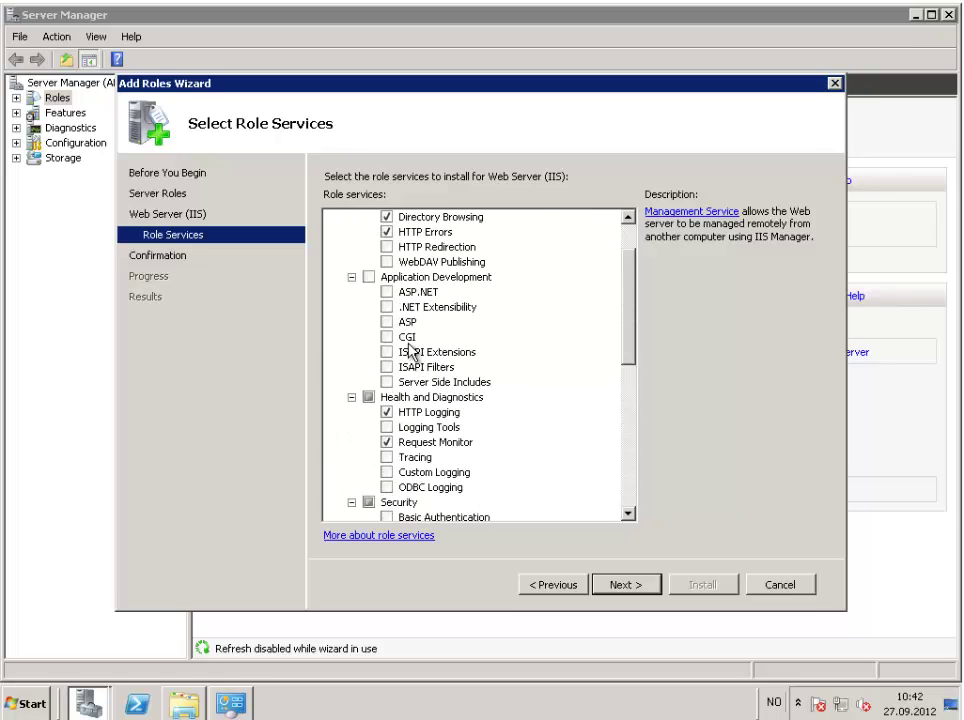
Include the Application Development role service group with all its sub-items.
{"action": "left_click", "coordinate": [370, 279]}
{"action": "left_click", "coordinate": [369, 278]}
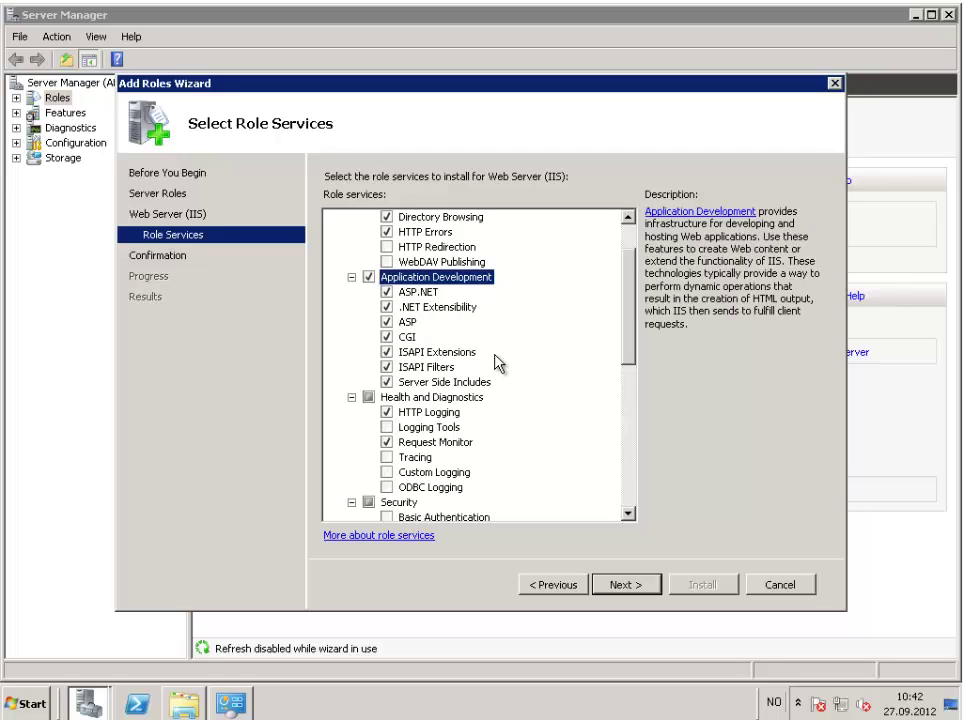
{"action": "scroll", "coordinate": [498, 364], "scroll_direction": "up", "scroll_amount": 1}
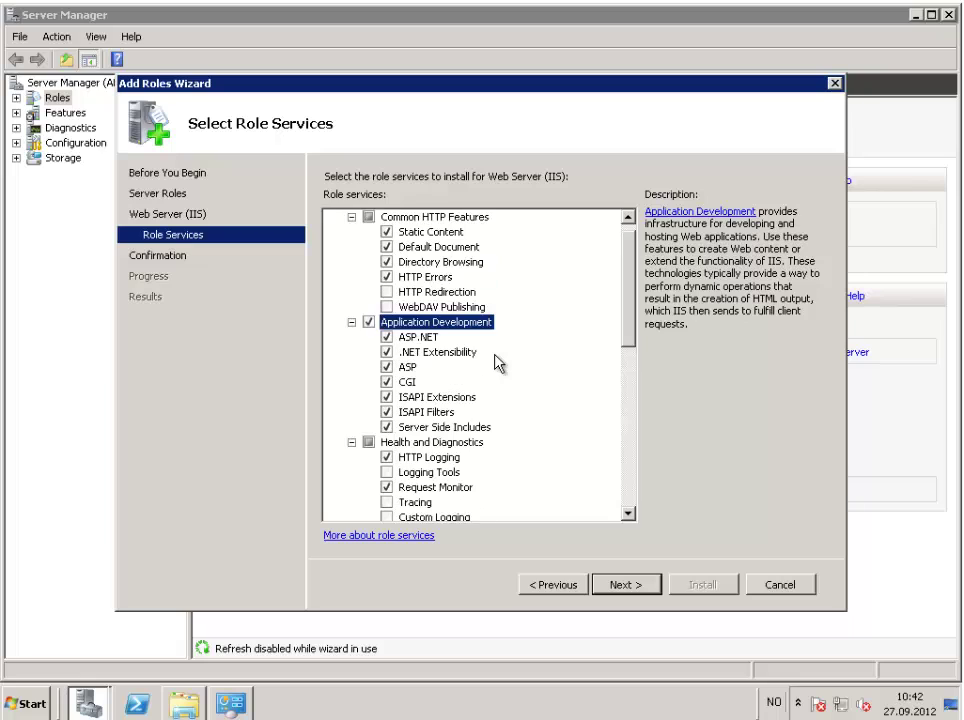
{"action": "scroll", "coordinate": [498, 364], "scroll_direction": "up", "scroll_amount": 1}
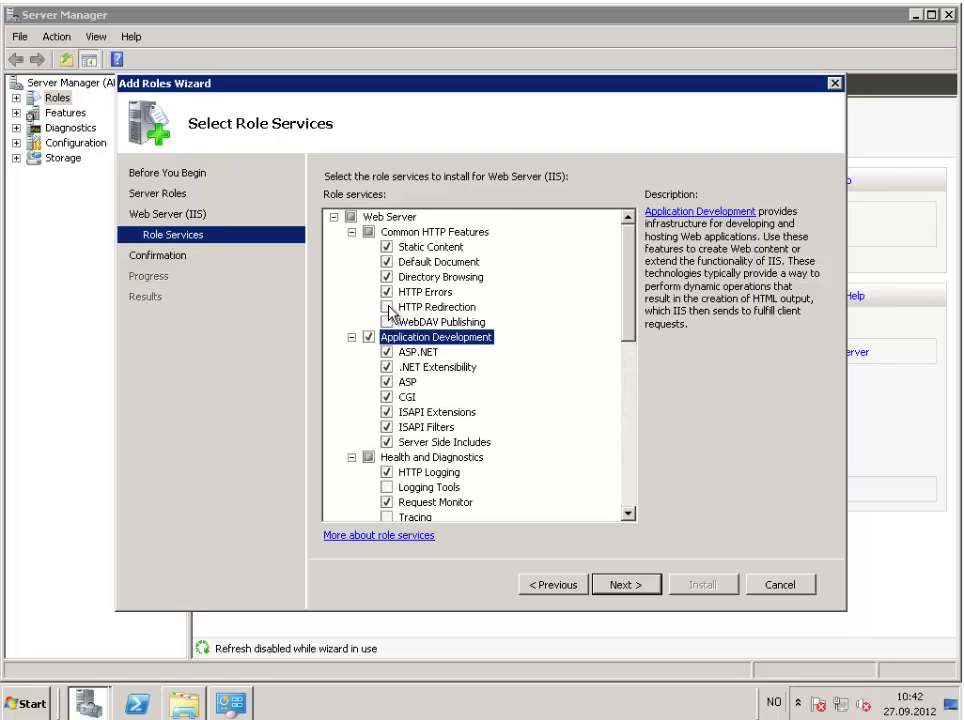
{"action": "scroll", "coordinate": [389, 310], "scroll_direction": "down", "scroll_amount": 5}
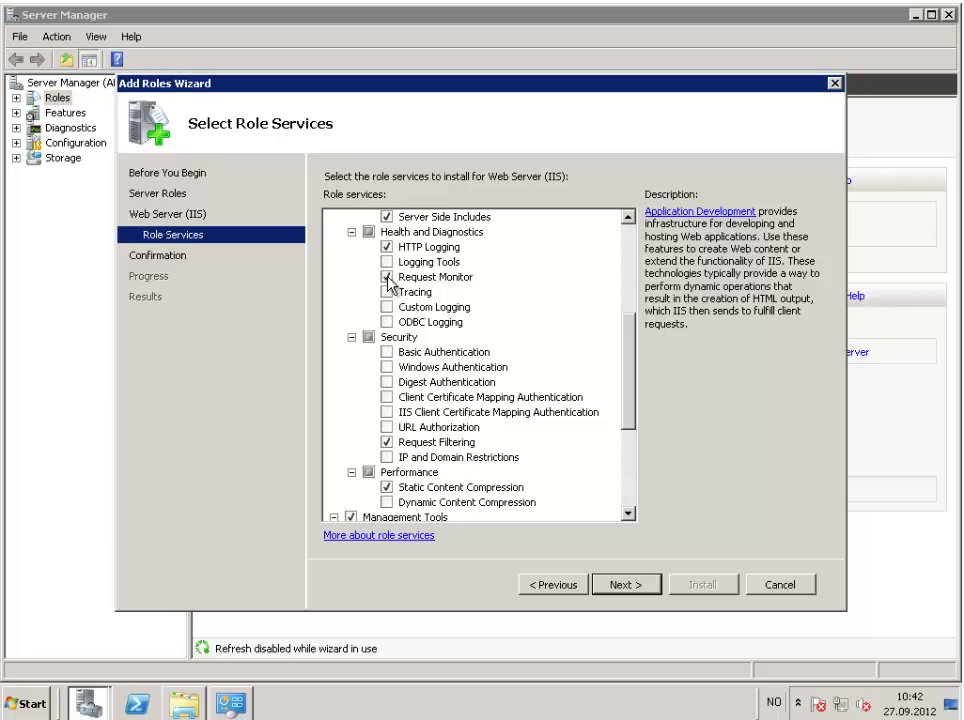
Add Basic Authentication, Windows Authentication and Dynamic Content Compression, then reach Confirm Installation Selections.
{"action": "left_click", "coordinate": [389, 354]}
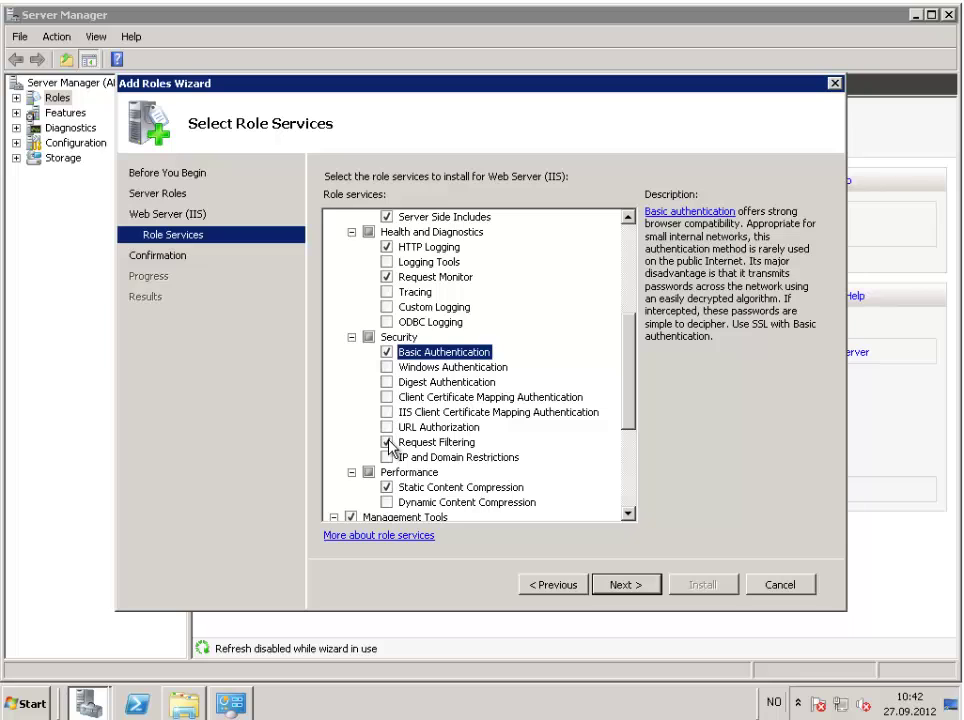
{"action": "left_click", "coordinate": [388, 368]}
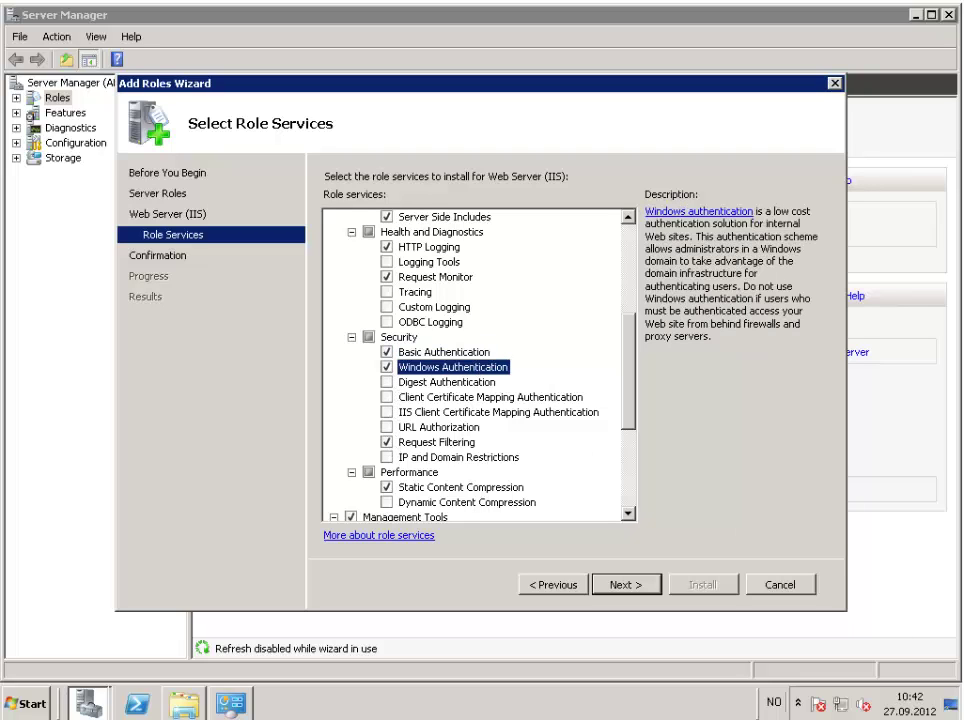
{"action": "left_click", "coordinate": [387, 502]}
{"action": "left_click", "coordinate": [627, 514]}
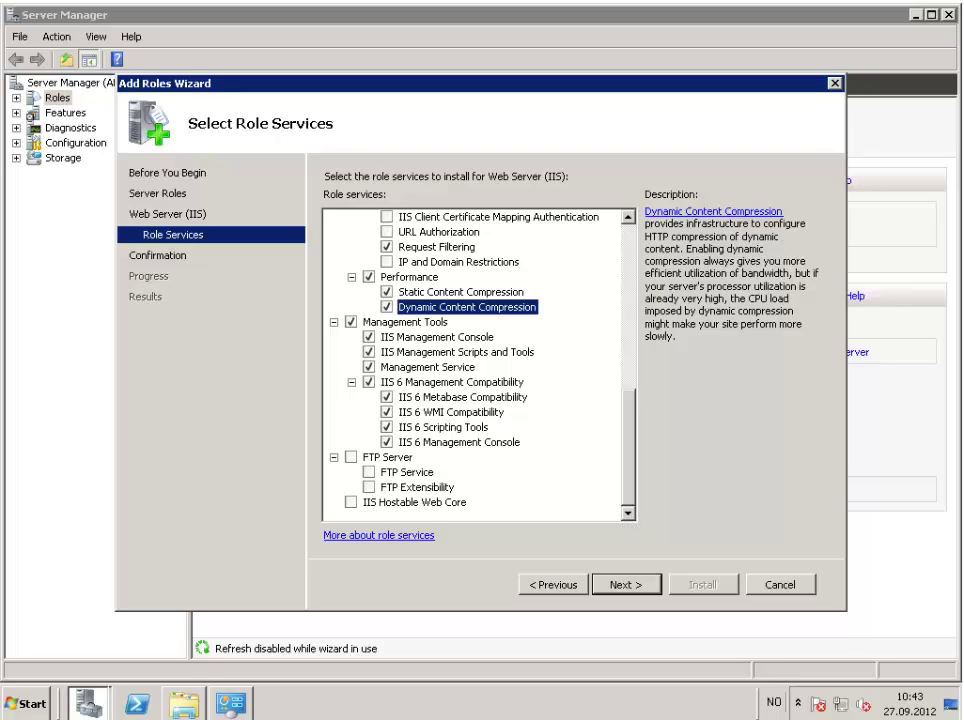
{"action": "scroll", "coordinate": [753, 564], "scroll_direction": "up", "scroll_amount": 10}
{"action": "left_click", "coordinate": [633, 486]}
{"action": "left_click", "coordinate": [639, 586]}
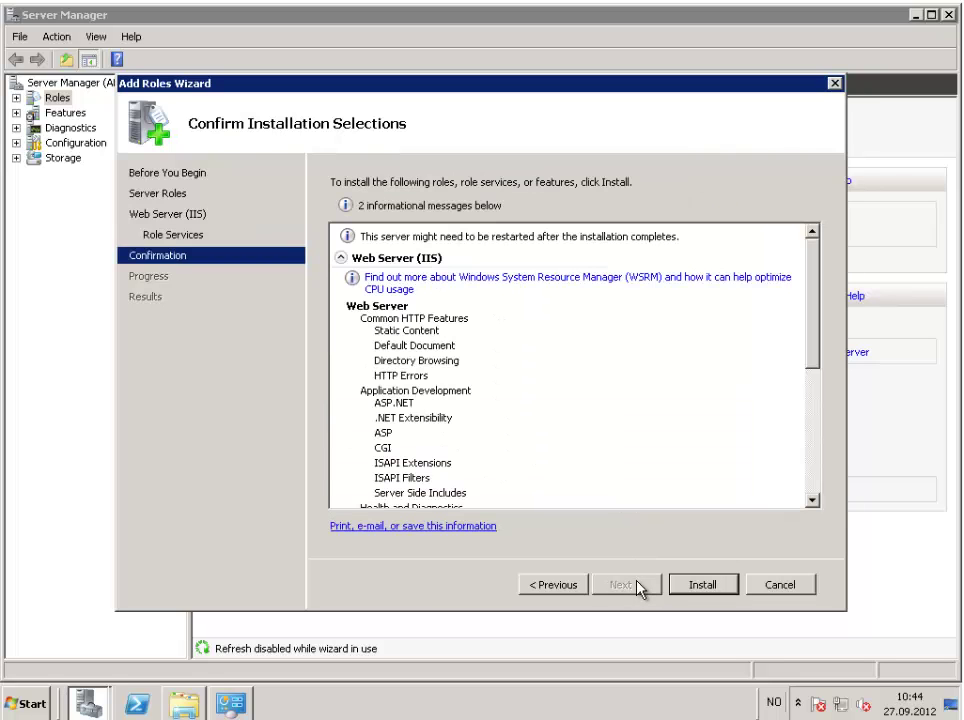
Install Web Server (IIS) with the selected services until it reports Installation succeeded.
{"action": "left_click", "coordinate": [706, 588]}
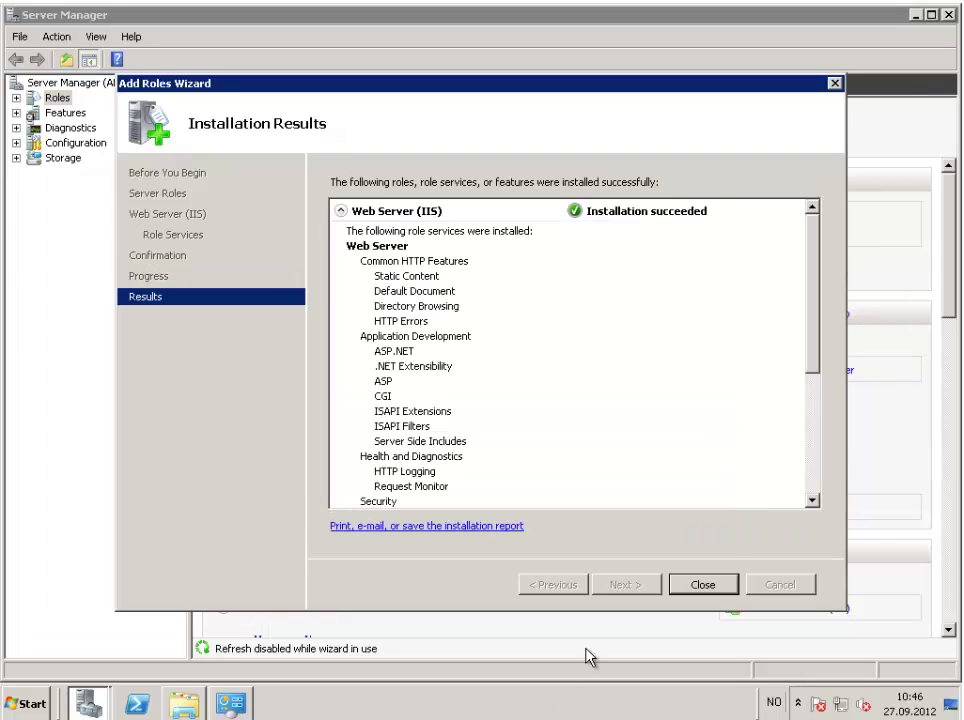
Close the role wizard, clear the desktop, and run Citrix-AppDNA.msi from the AppDNA share.
{"action": "left_click", "coordinate": [712, 585]}
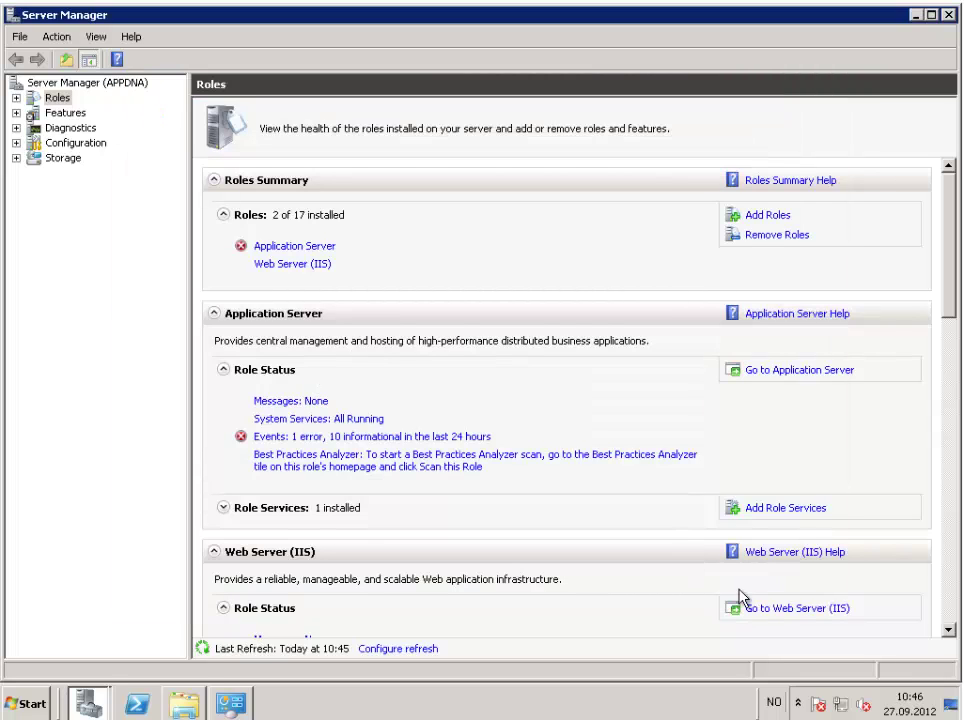
{"action": "left_click", "coordinate": [917, 14]}
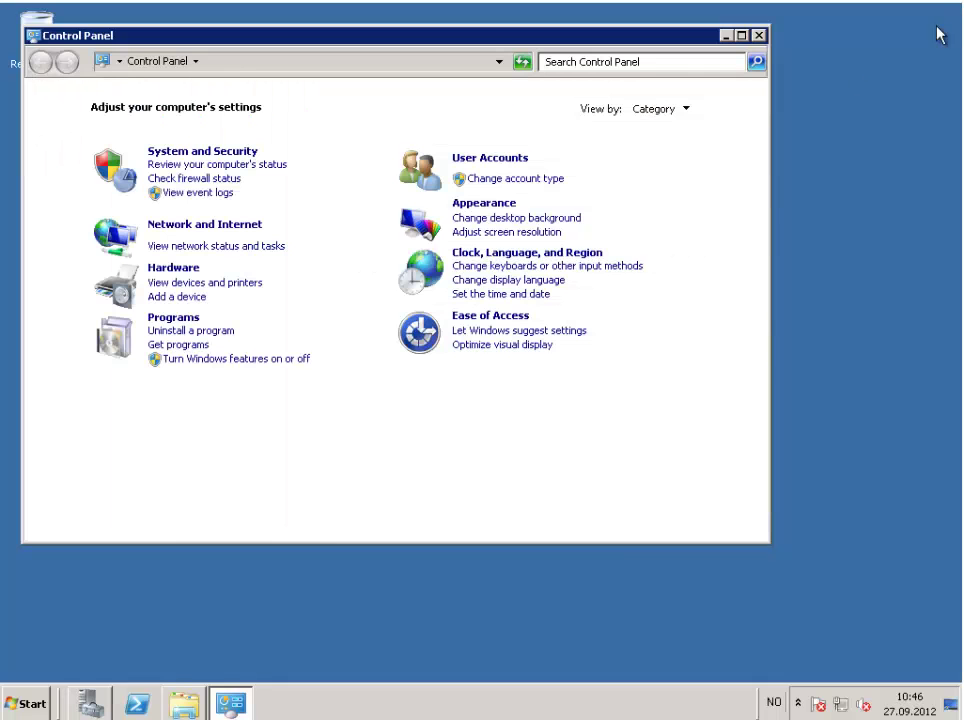
{"action": "left_click", "coordinate": [758, 35]}
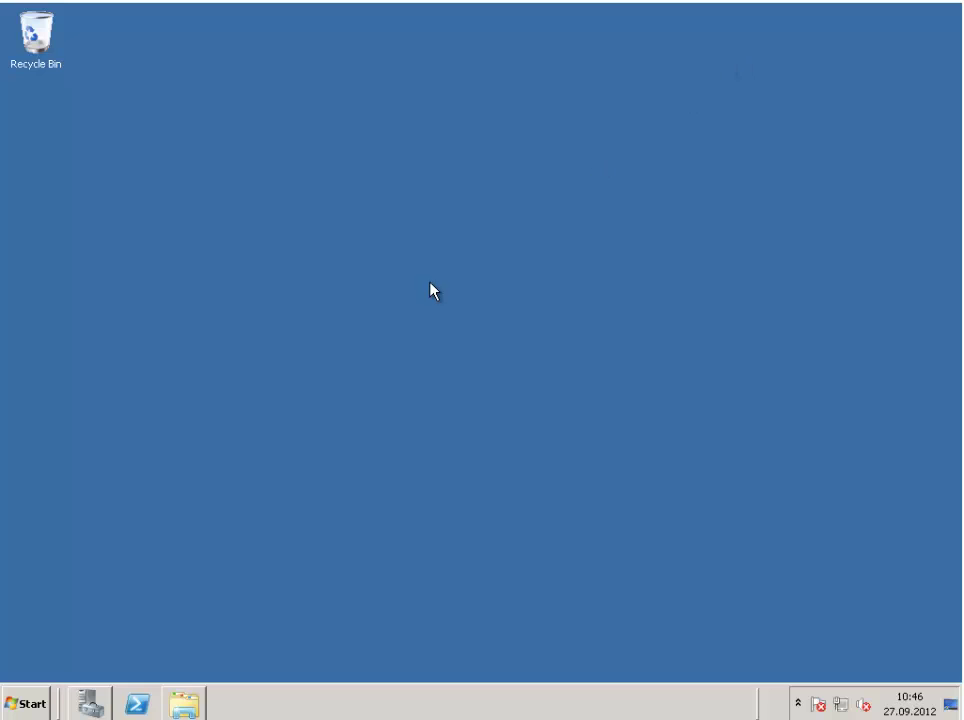
{"action": "left_click", "coordinate": [184, 703]}
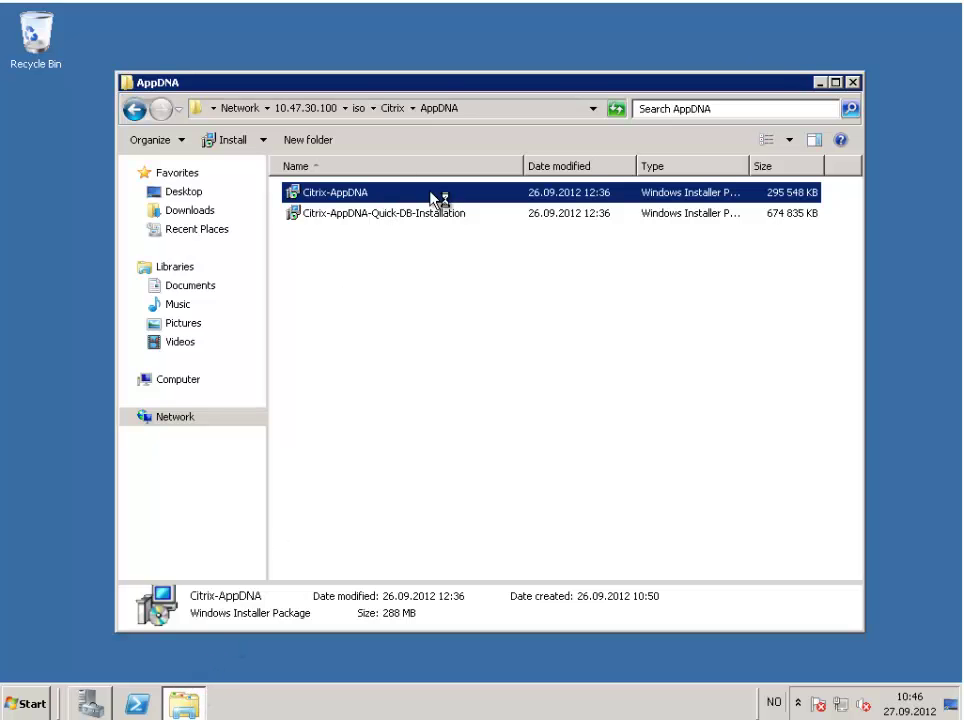
{"action": "left_click", "coordinate": [820, 85]}
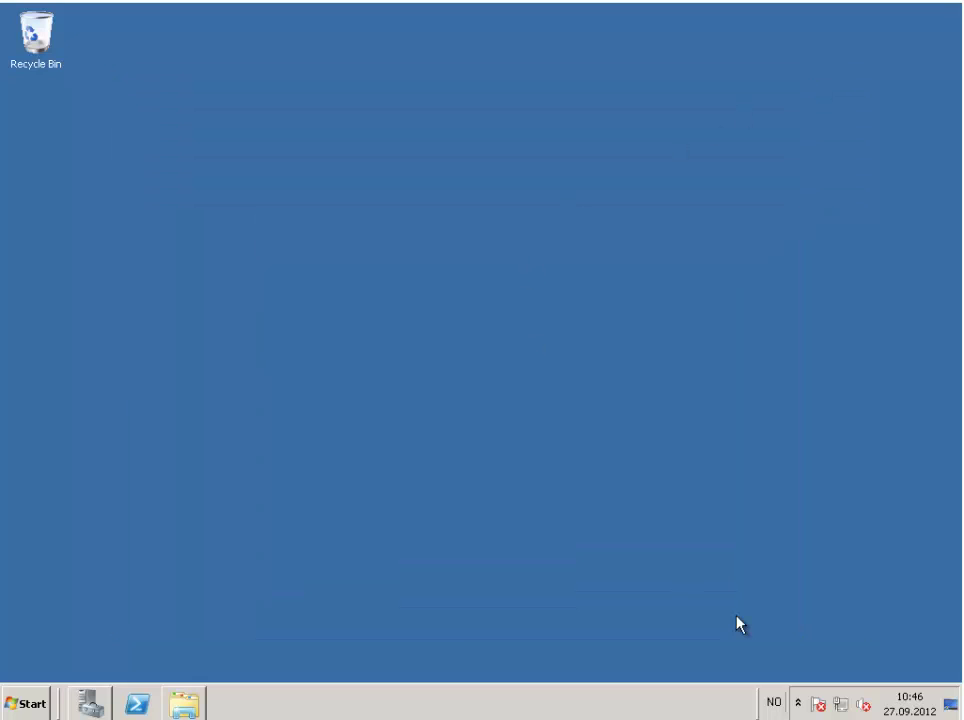
{"action": "left_click", "coordinate": [539, 367]}
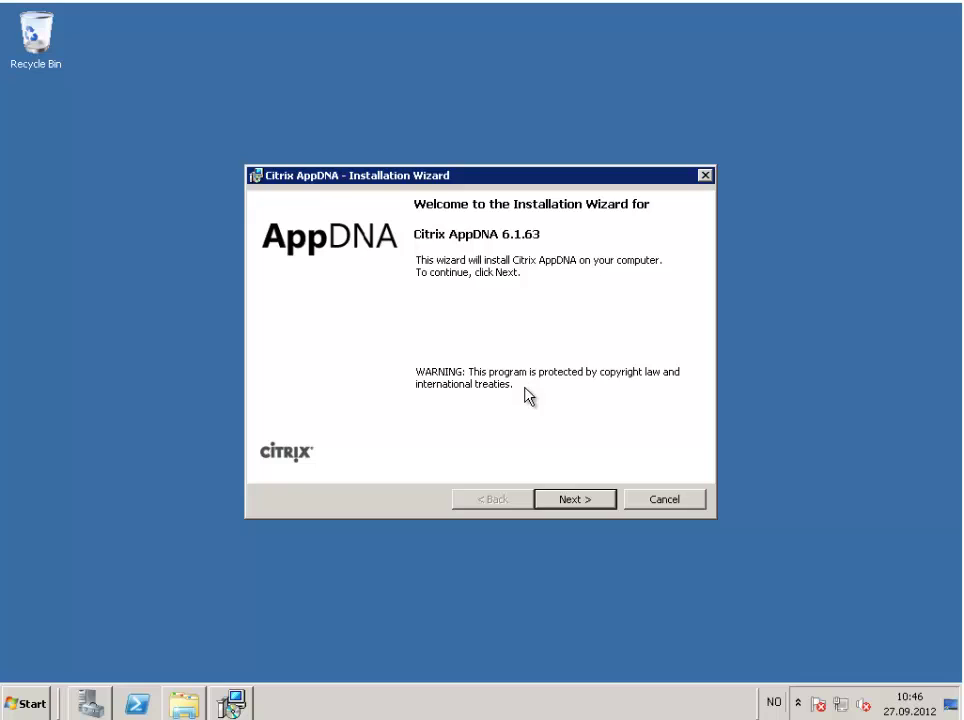
Accept the license and install Complete (server + client) in default paths, launching the Configuration Wizard.
{"action": "left_click", "coordinate": [576, 499]}
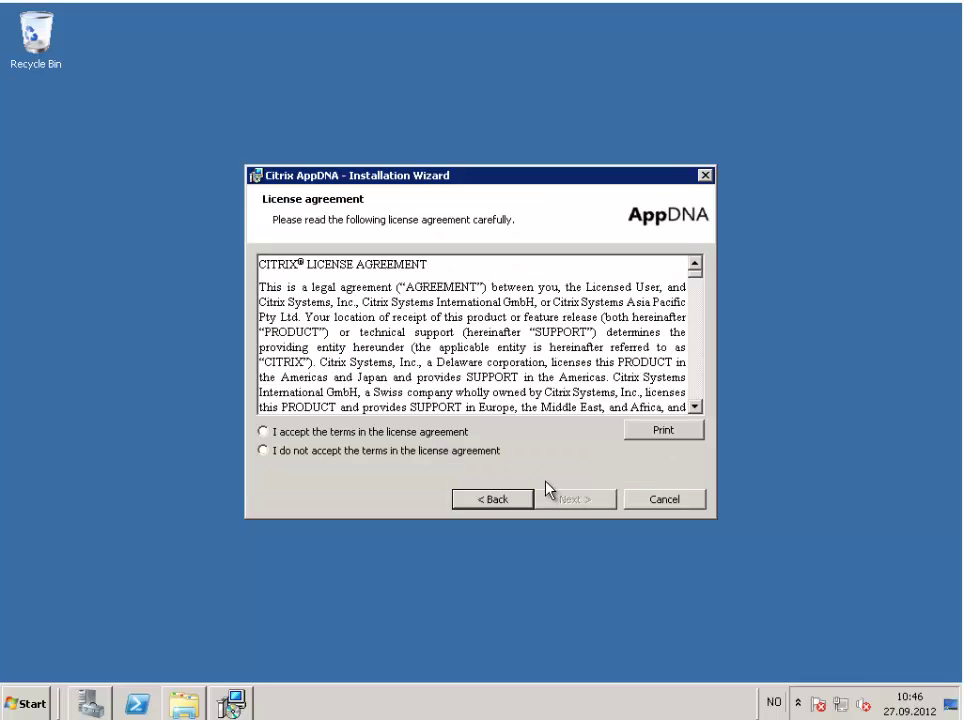
{"action": "left_click", "coordinate": [458, 433]}
{"action": "left_click", "coordinate": [580, 500]}
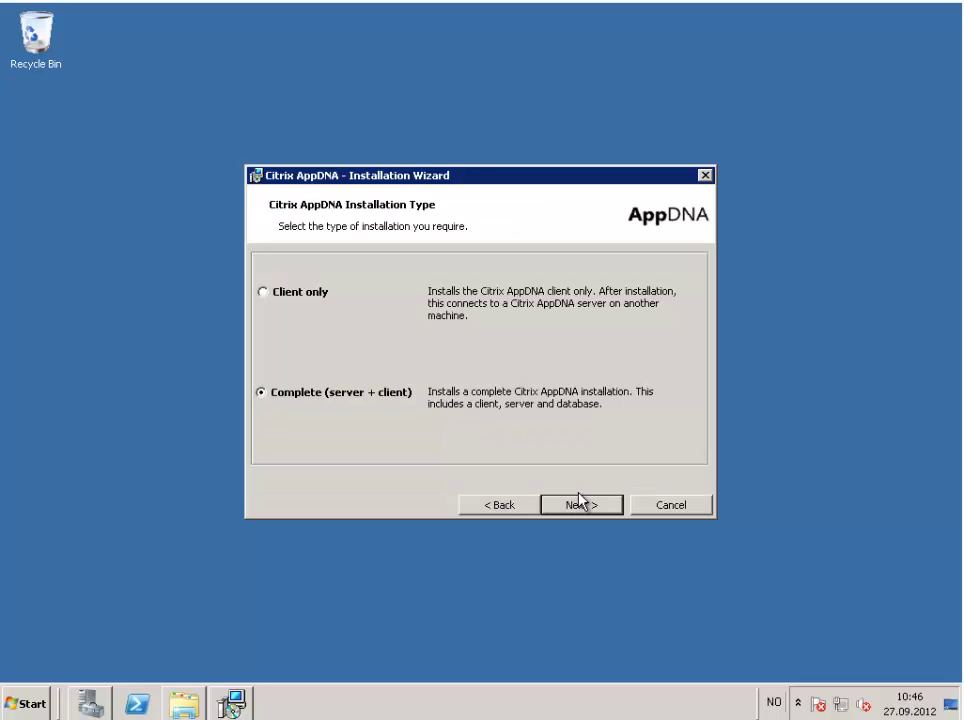
{"action": "left_click", "coordinate": [578, 503]}
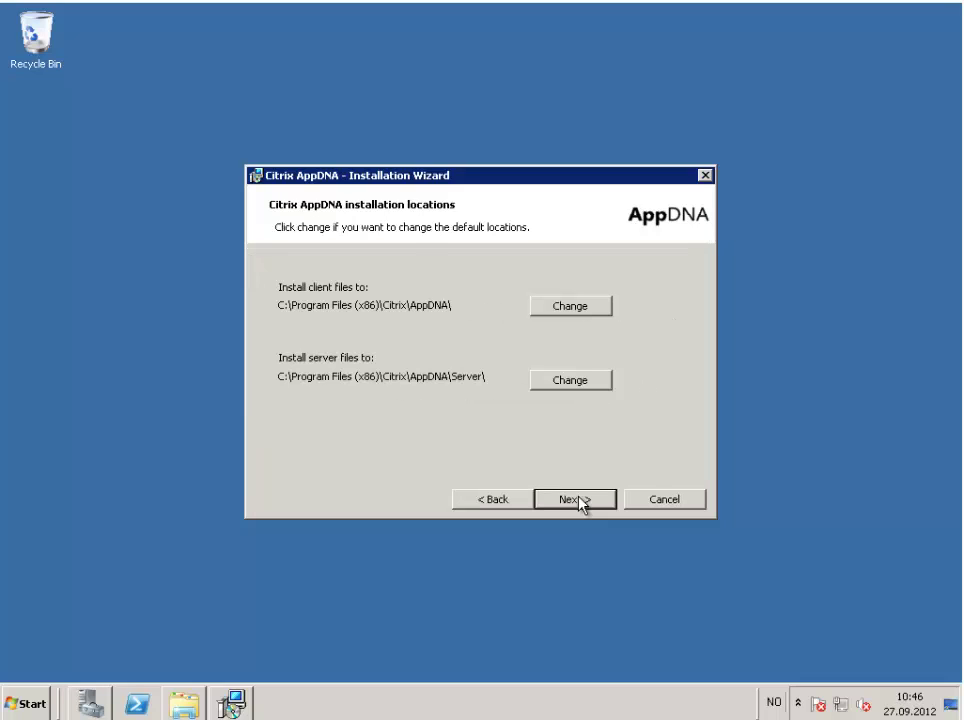
{"action": "left_click", "coordinate": [578, 500]}
{"action": "left_click", "coordinate": [578, 500]}
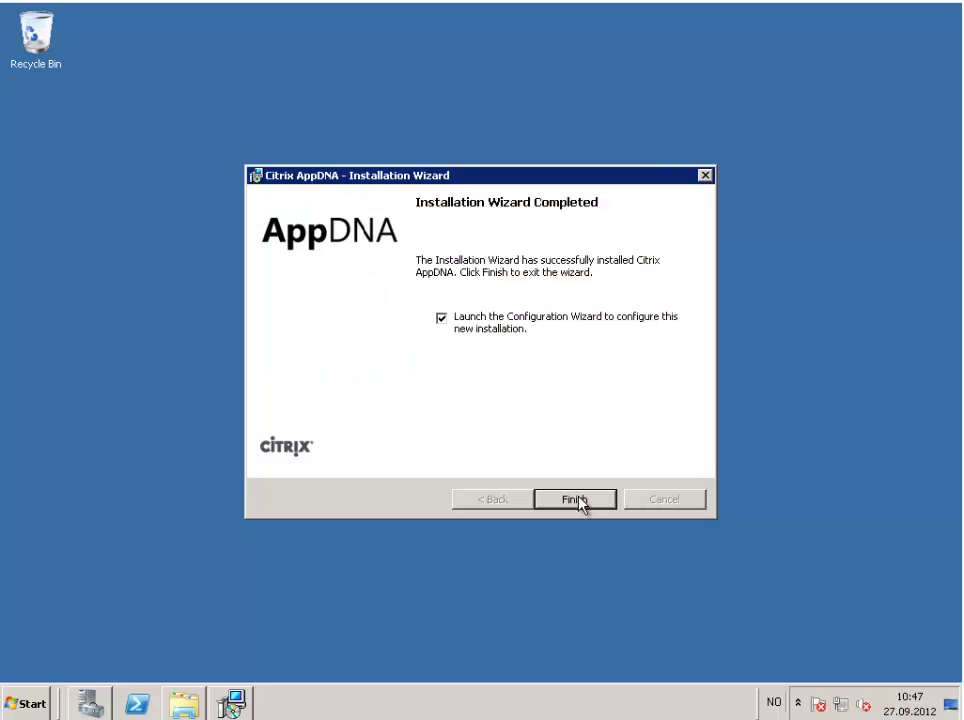
{"action": "left_click", "coordinate": [581, 505]}
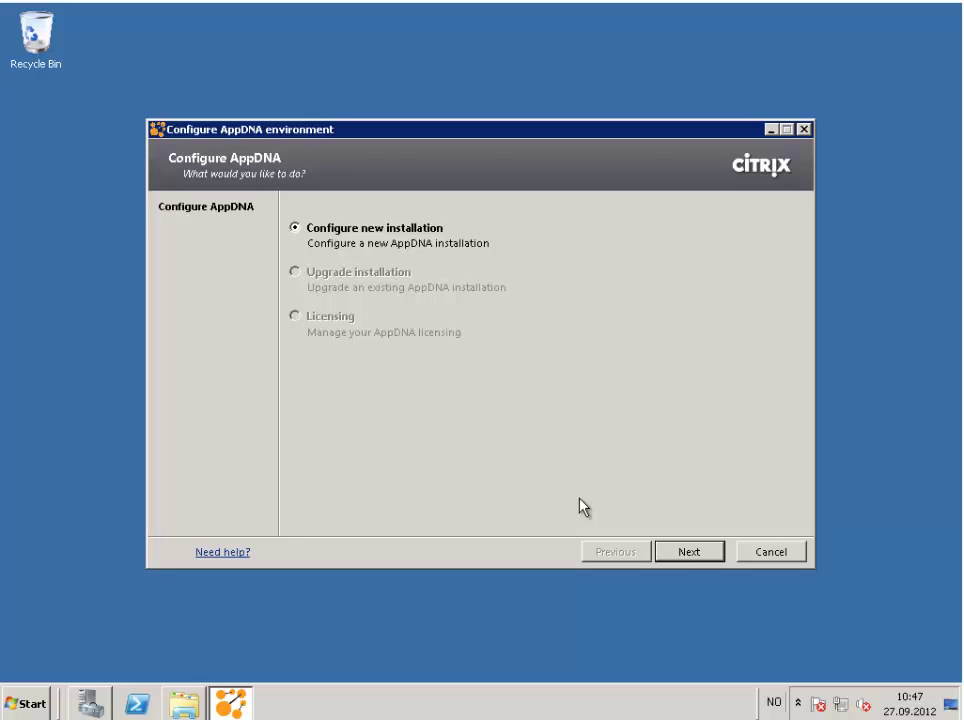
Choose a new Production Web server install on SQL server EDGESIGHT01 with database renamed AppDNA.
{"action": "left_click", "coordinate": [689, 552]}
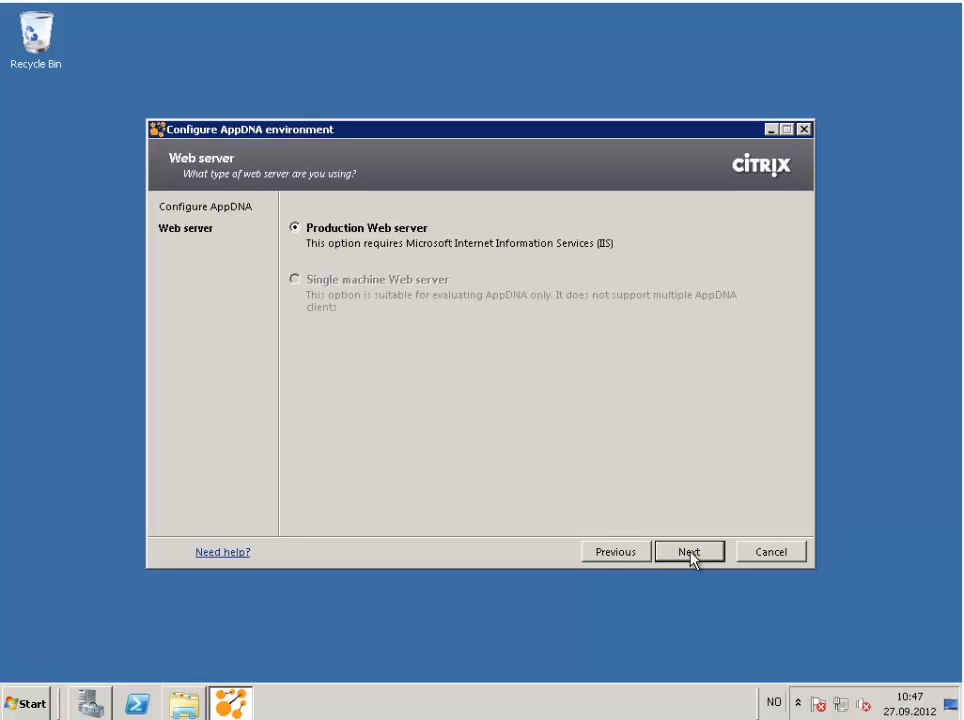
{"action": "left_click", "coordinate": [689, 552]}
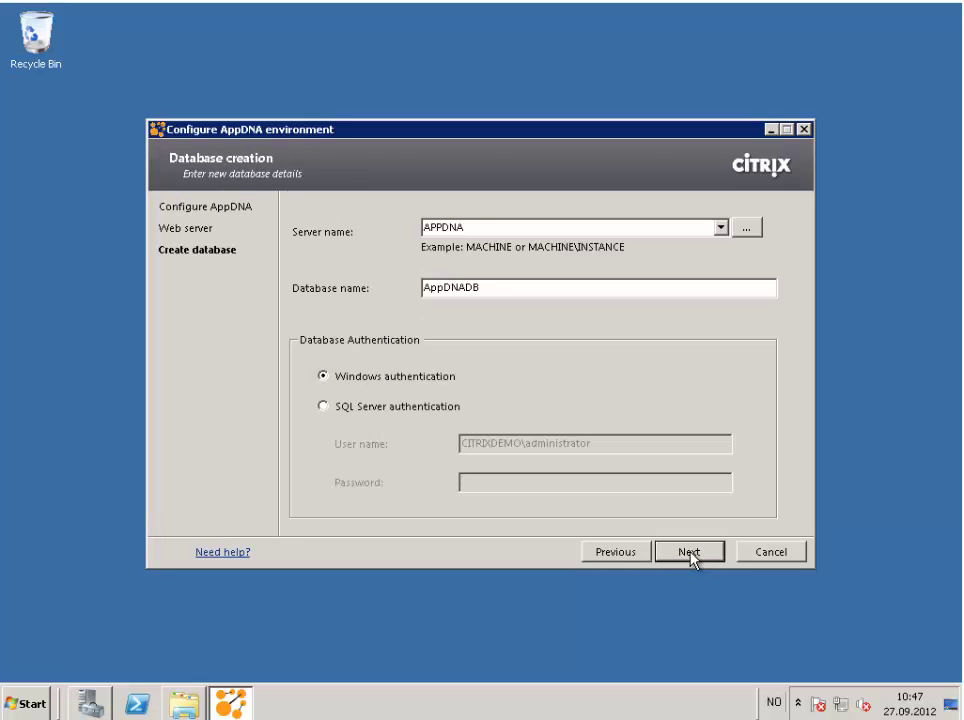
{"action": "left_click", "coordinate": [755, 230]}
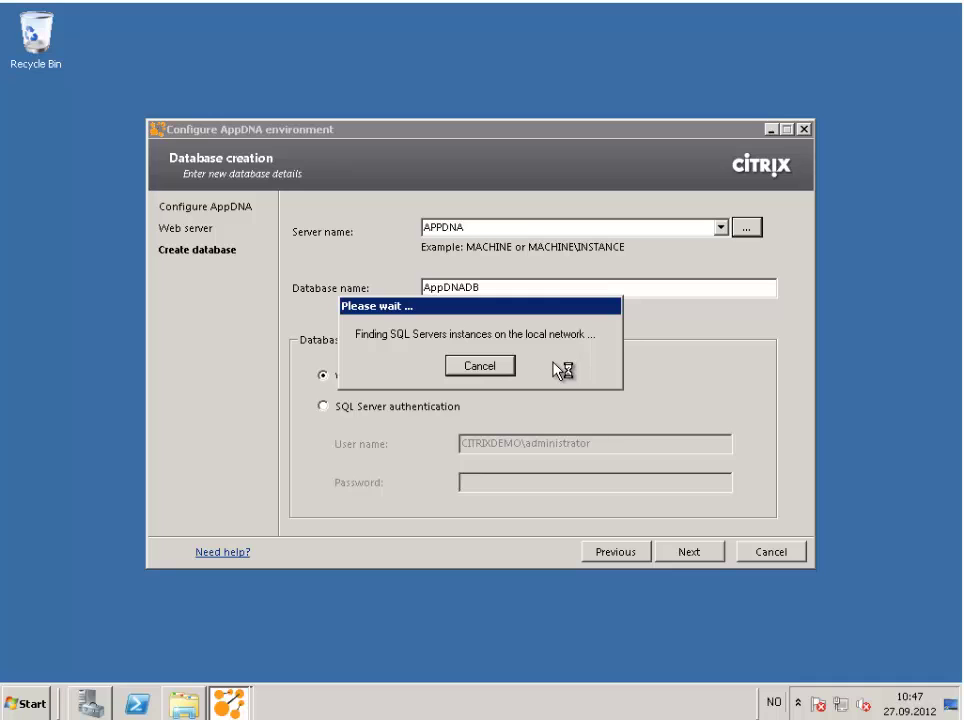
{"action": "left_click", "coordinate": [720, 228]}
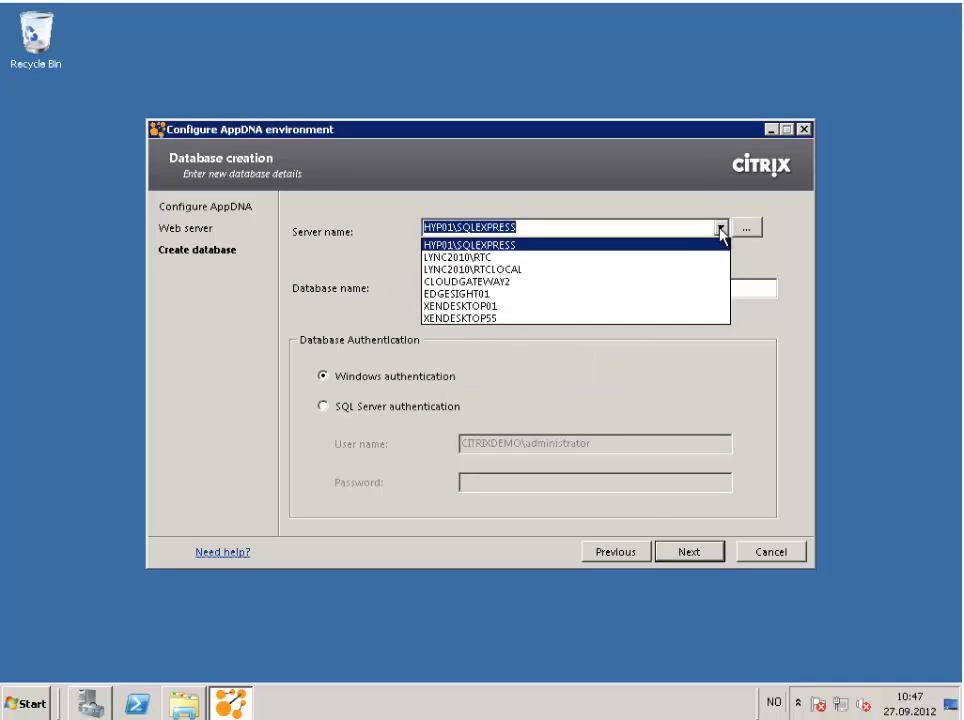
{"action": "left_click", "coordinate": [632, 294]}
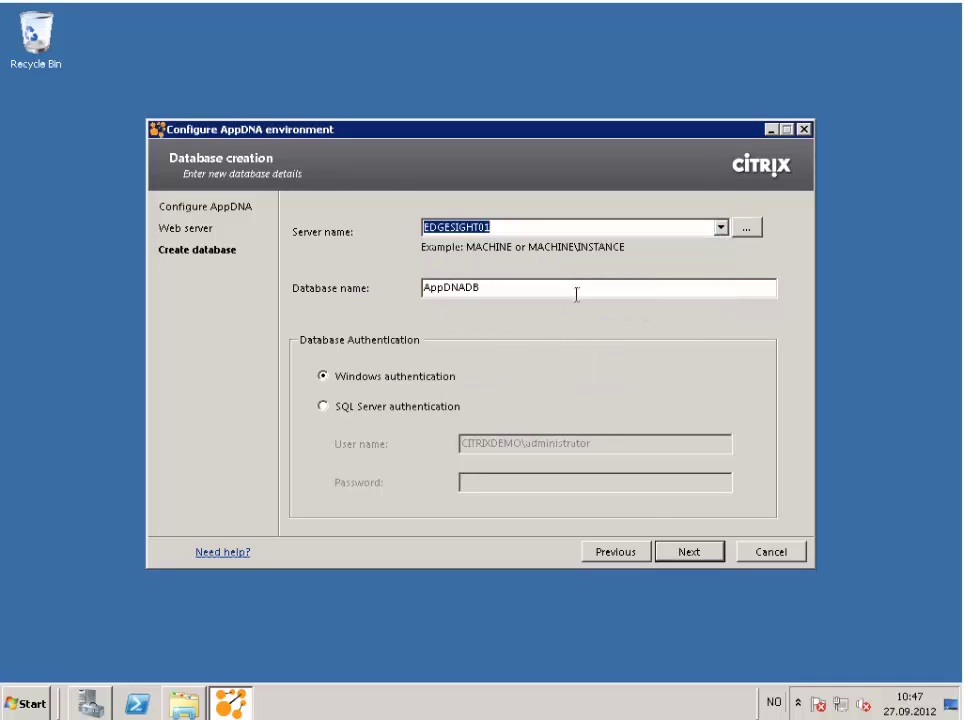
{"action": "left_click", "coordinate": [576, 293]}
{"action": "key", "text": "BackSpace"}
{"action": "key", "text": "BackSpace"}
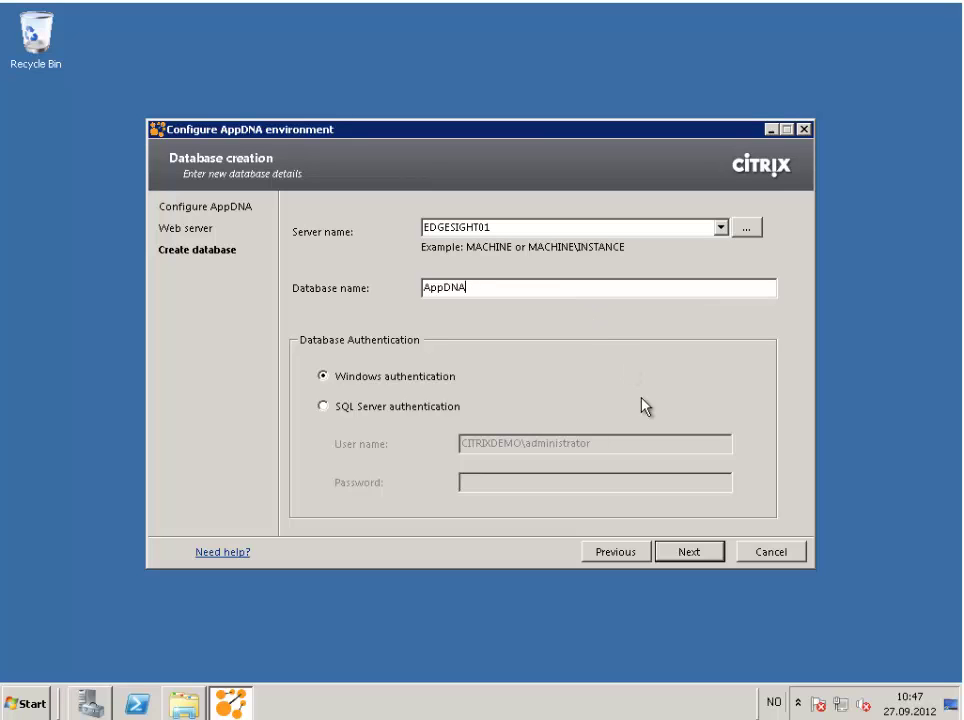
{"action": "left_click", "coordinate": [688, 552]}
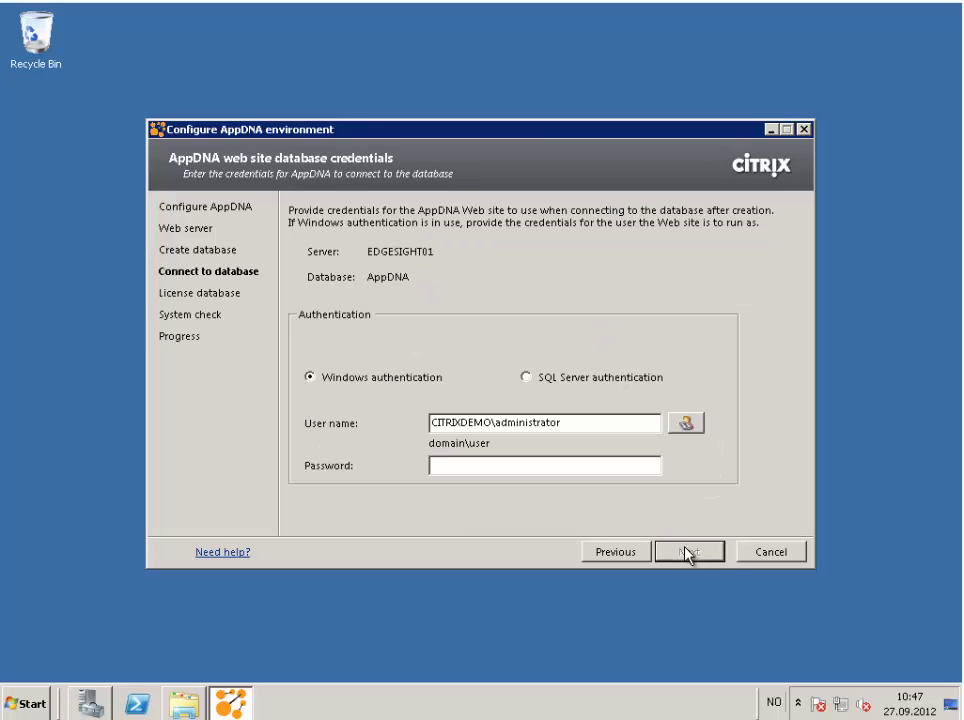
Enter the web site database account password and choose Run in evaluation mode for licensing.
{"action": "left_click", "coordinate": [595, 468]}
{"action": "type", "text": "Password1!"}
{"action": "left_click", "coordinate": [693, 555]}
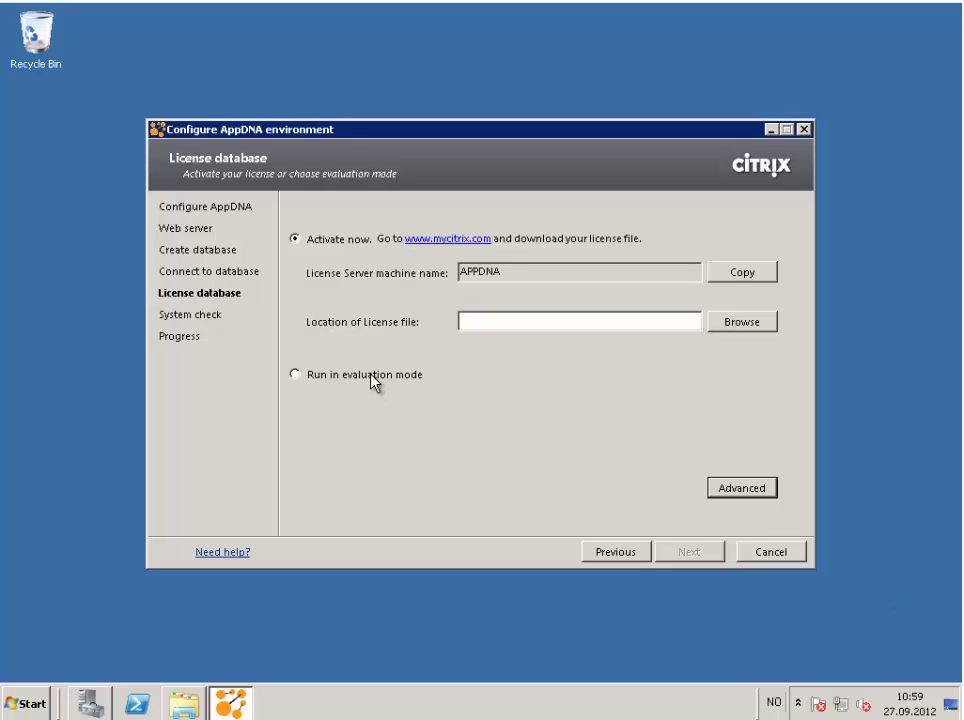
{"action": "left_click", "coordinate": [375, 381]}
{"action": "left_click", "coordinate": [772, 490]}
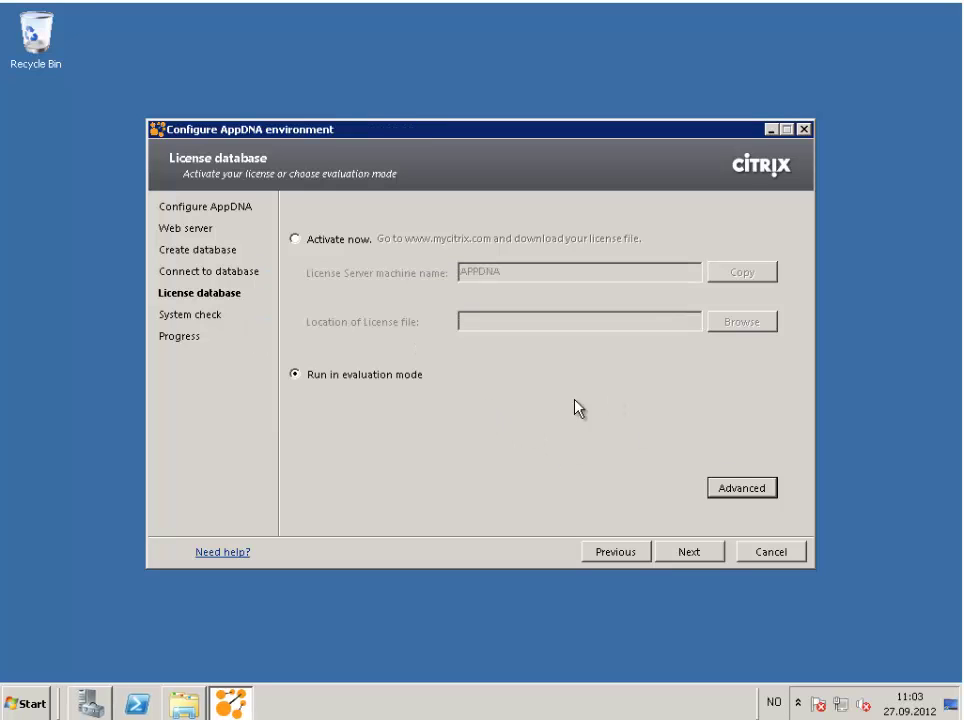
Review the system check results and run the environment configuration to completion.
{"action": "left_click", "coordinate": [689, 552]}
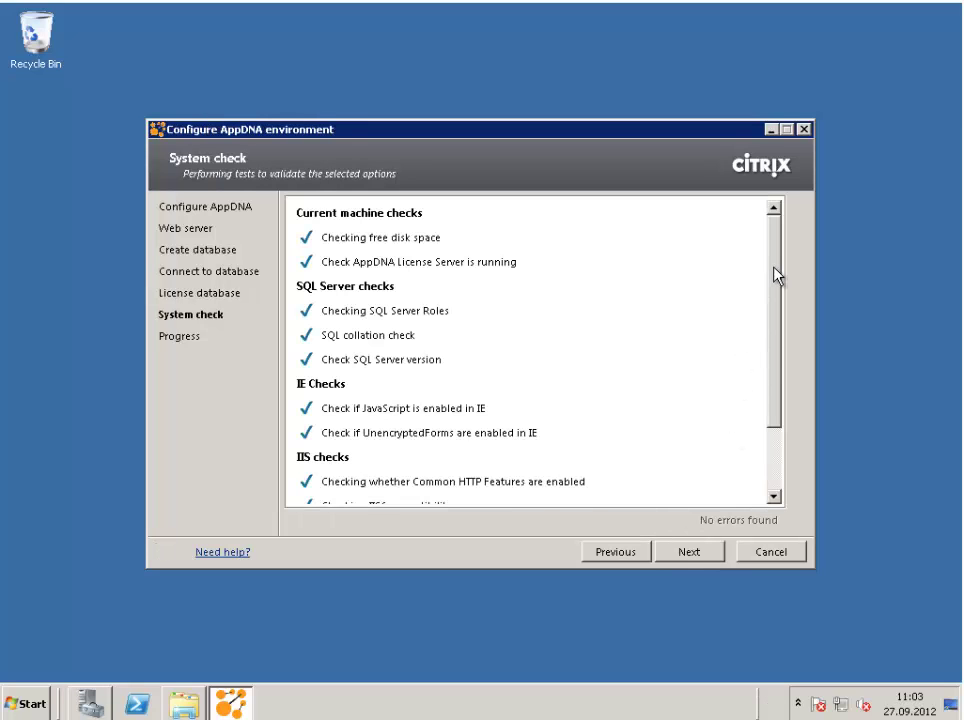
{"action": "scroll", "coordinate": [727, 445], "scroll_direction": "down", "scroll_amount": 2}
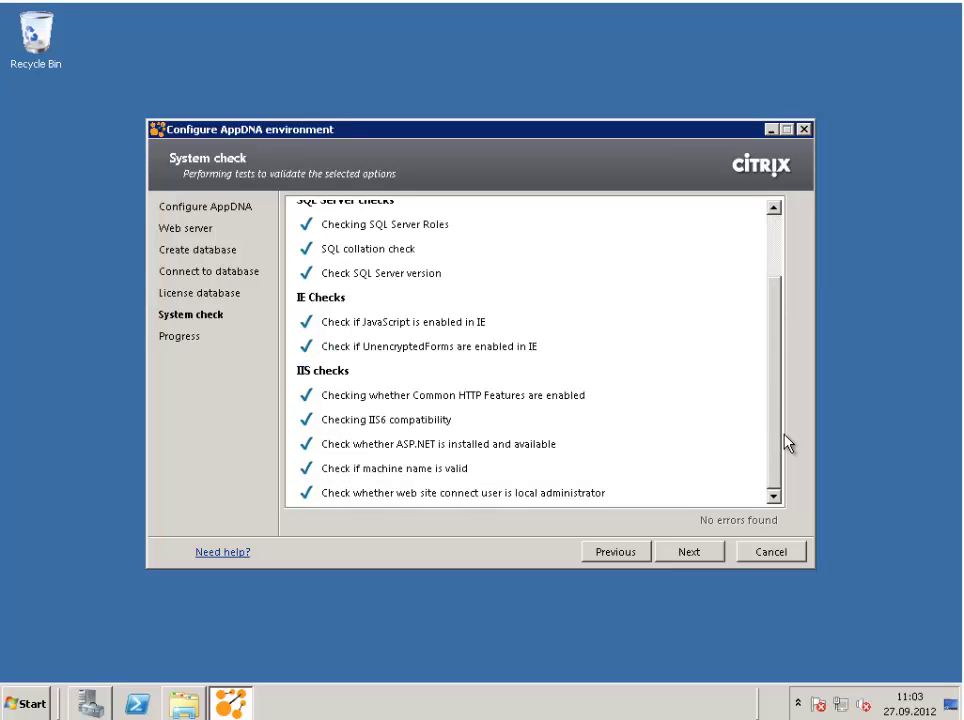
{"action": "left_click", "coordinate": [710, 556]}
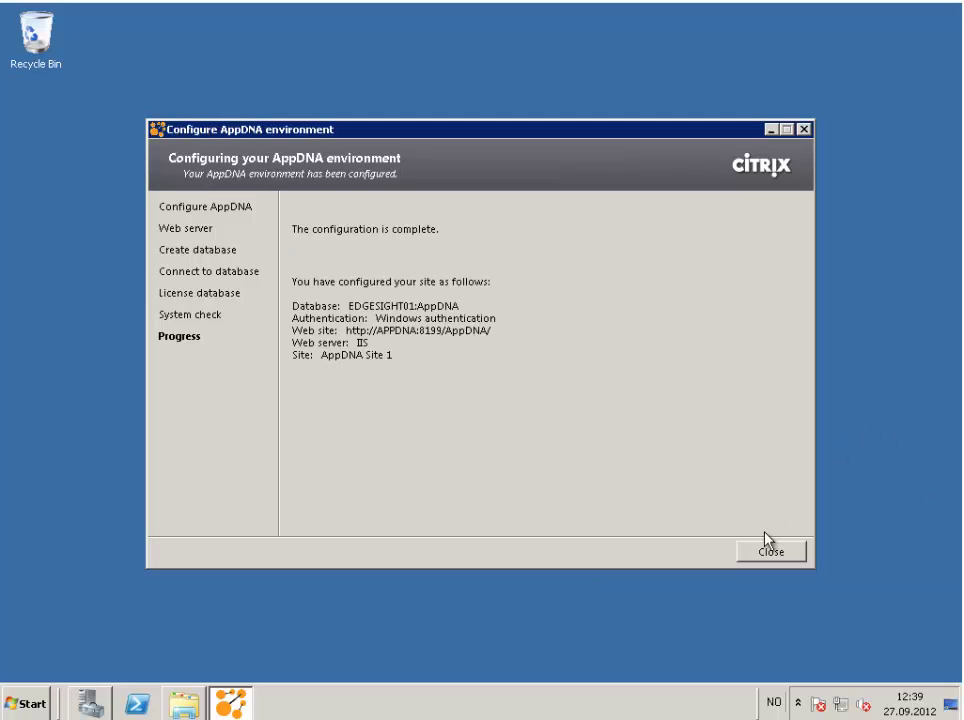
Close the configuration summary and launch AppDNA from the Start menu.
{"action": "left_click", "coordinate": [768, 556]}
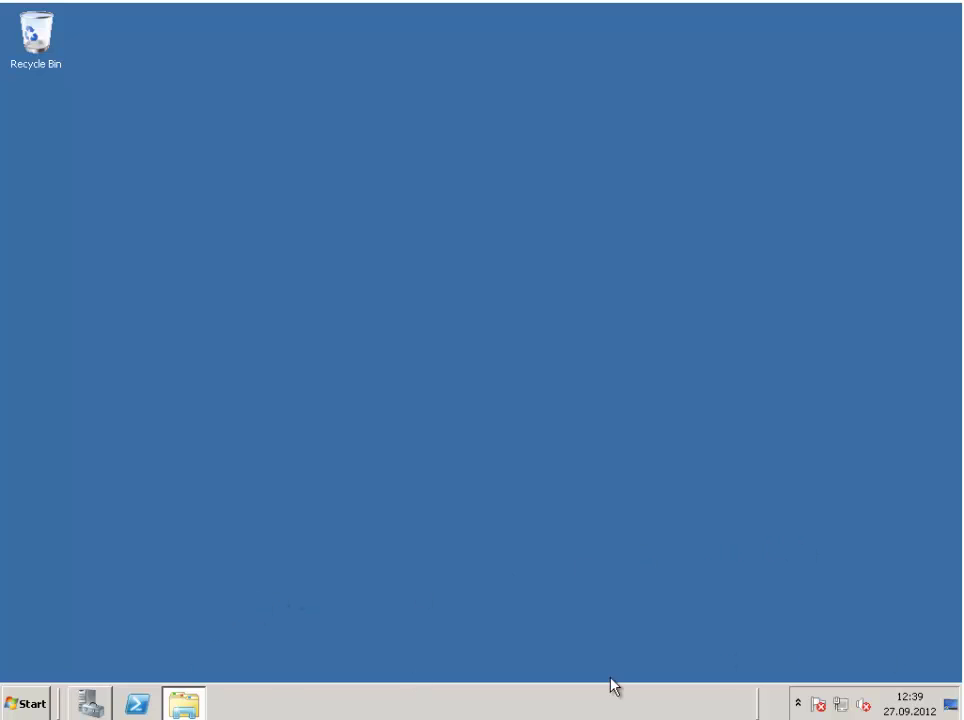
{"action": "left_click", "coordinate": [26, 702]}
{"action": "left_click", "coordinate": [71, 388]}
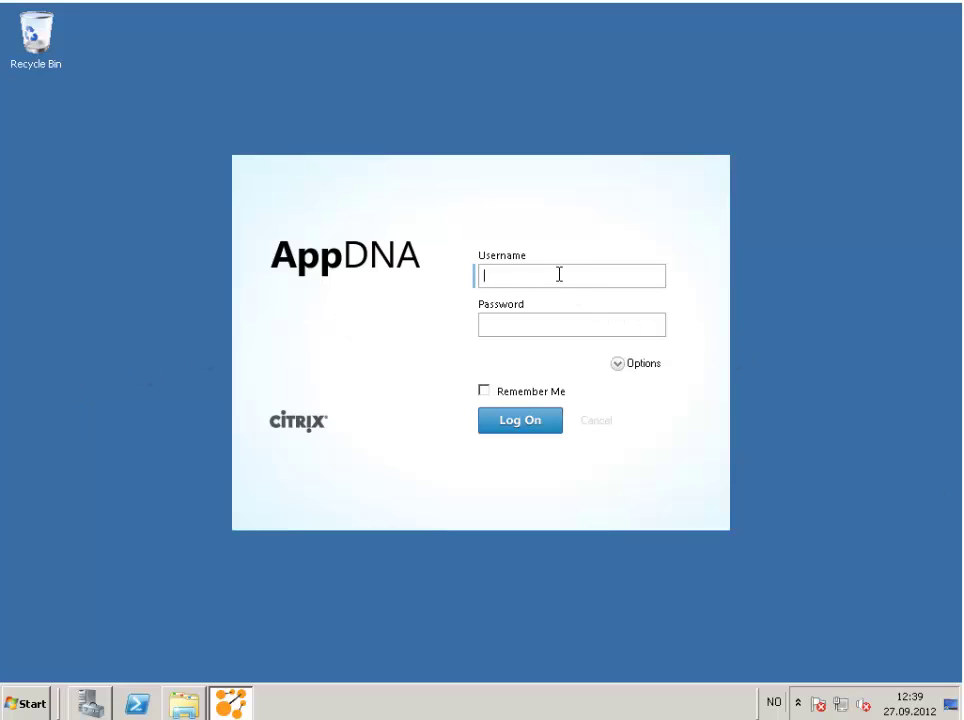
Log on as administrator with the account password and Auto Login enabled.
{"action": "type", "text": "administrator"}
{"action": "key", "text": "Tab"}
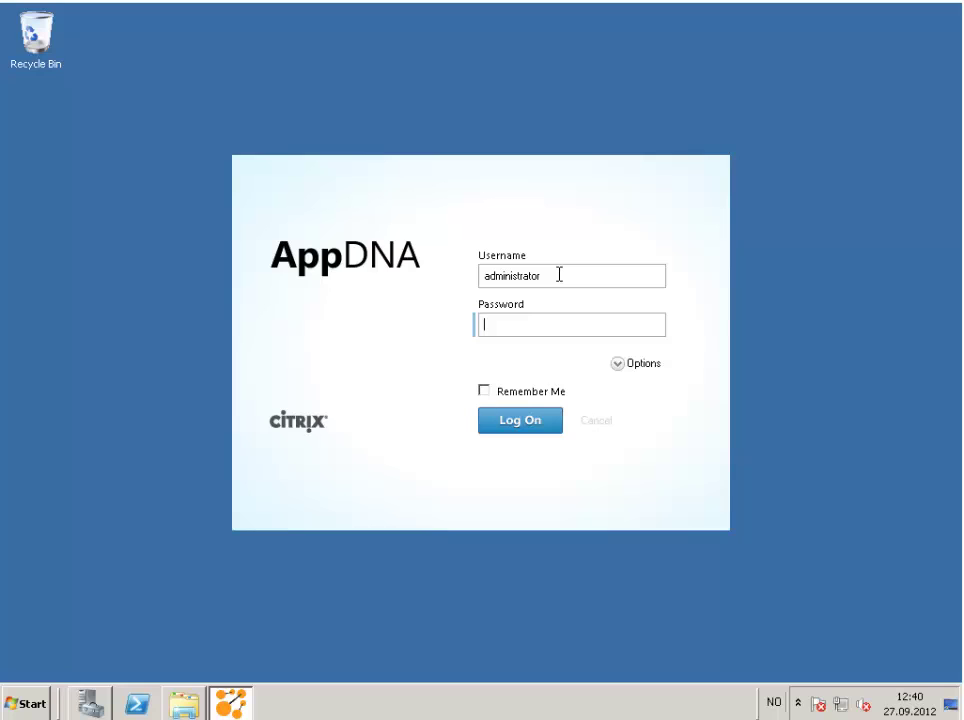
{"action": "type", "text": "*********"}
{"action": "left_click", "coordinate": [620, 366]}
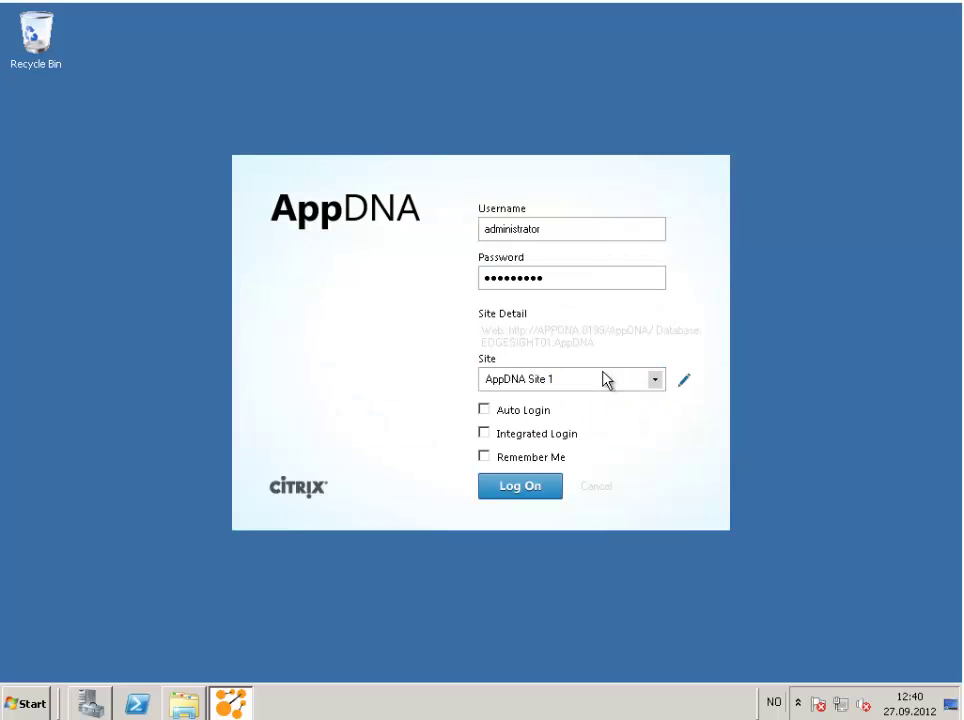
{"action": "left_click", "coordinate": [485, 411]}
{"action": "left_click", "coordinate": [519, 490]}
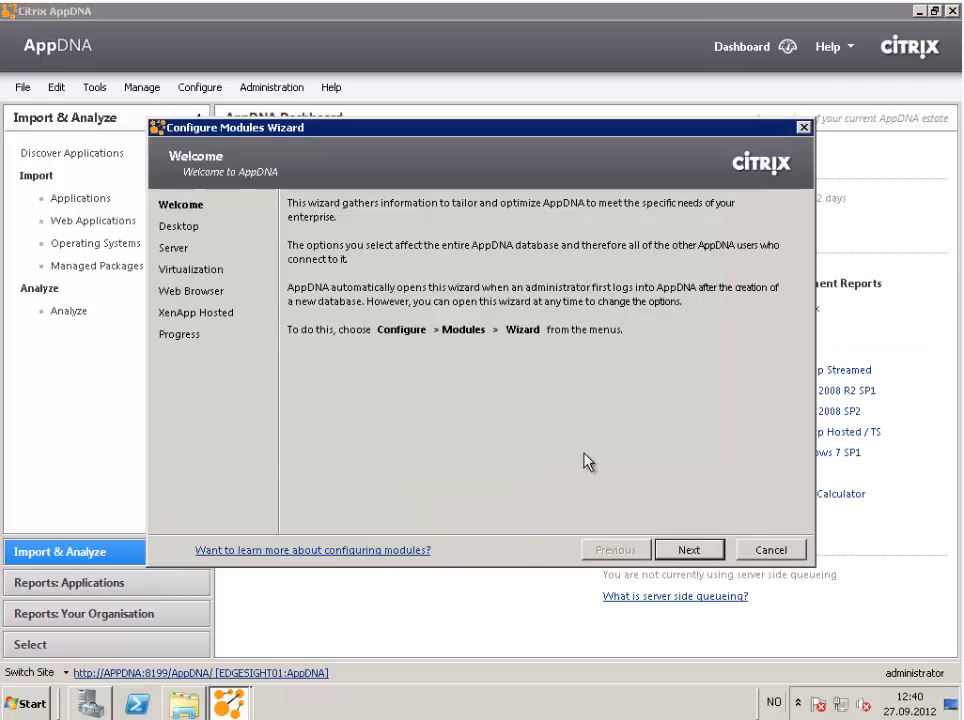
Declare no Windows desktop or Windows server migration project in the wizard.
{"action": "left_click", "coordinate": [686, 550]}
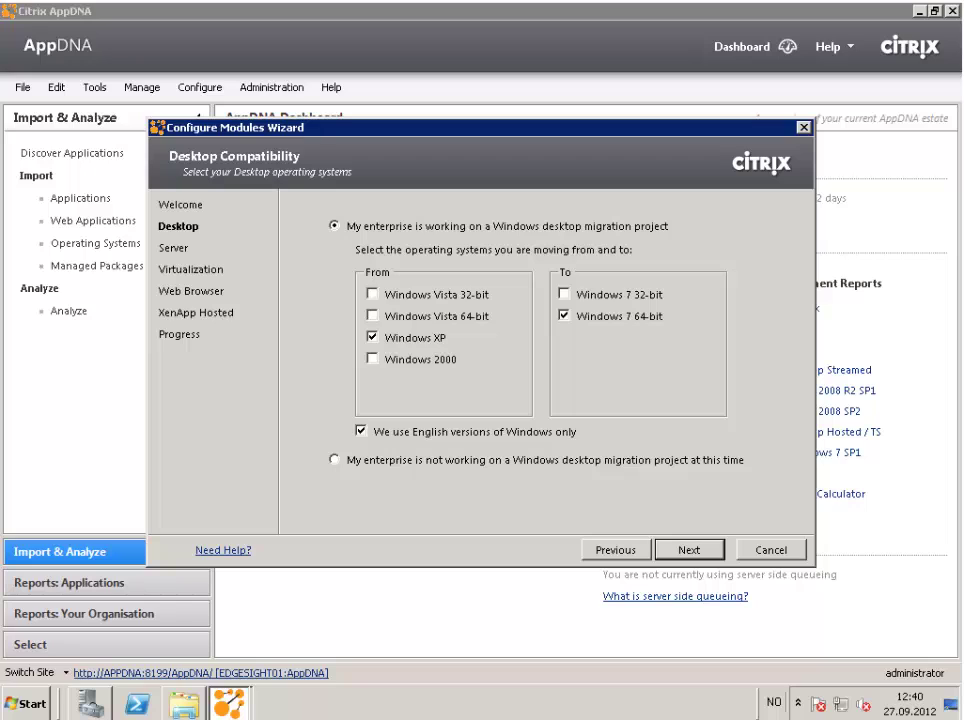
{"action": "key", "text": "Down"}
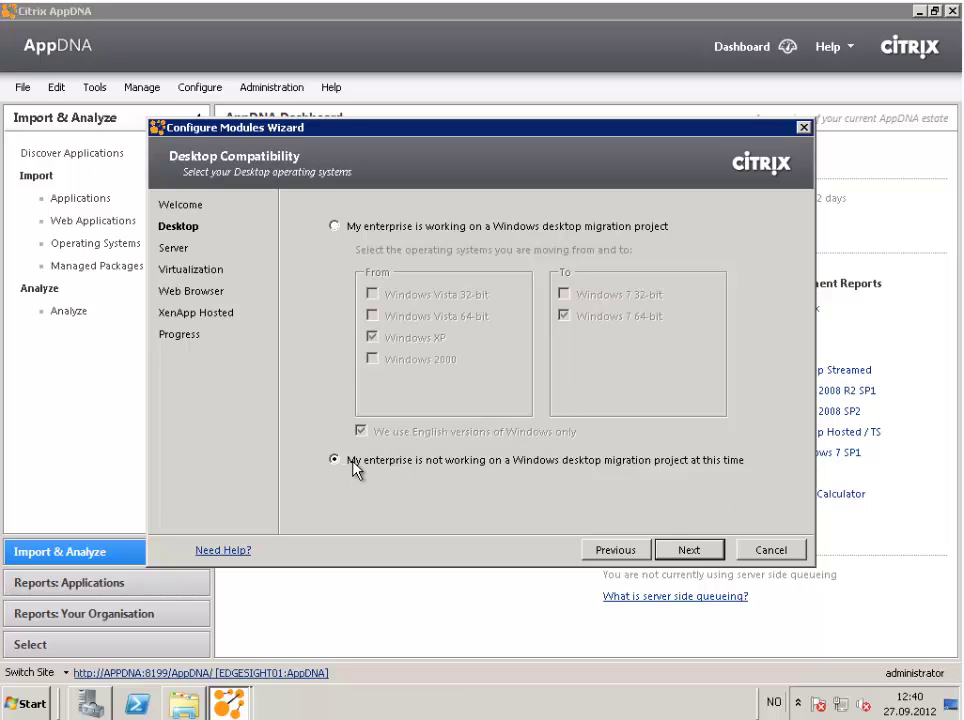
{"action": "left_click", "coordinate": [692, 553]}
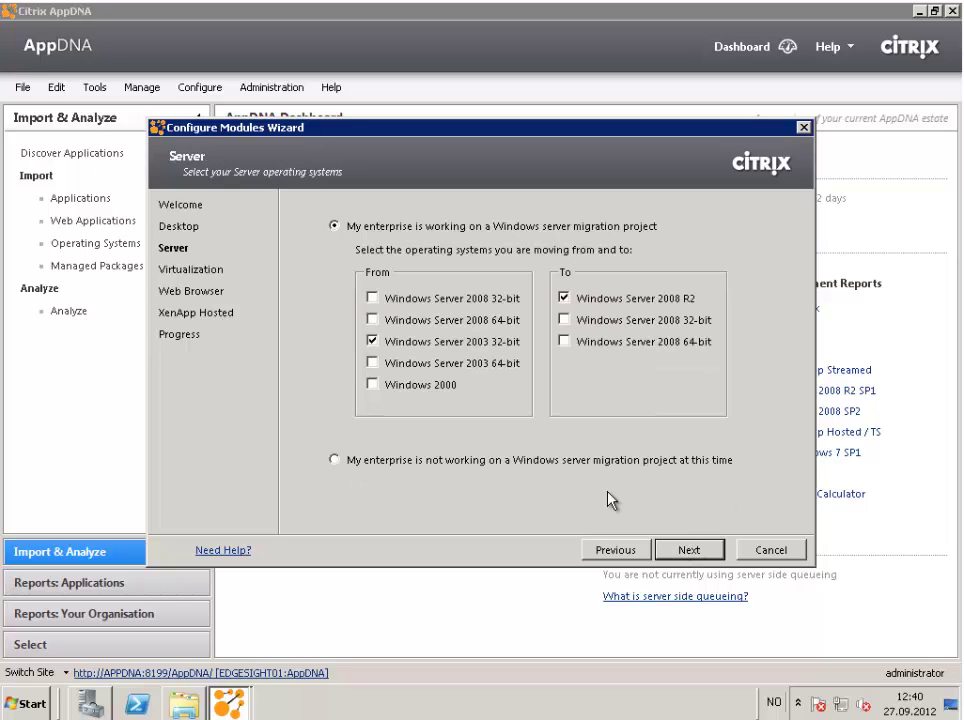
{"action": "left_click", "coordinate": [590, 463]}
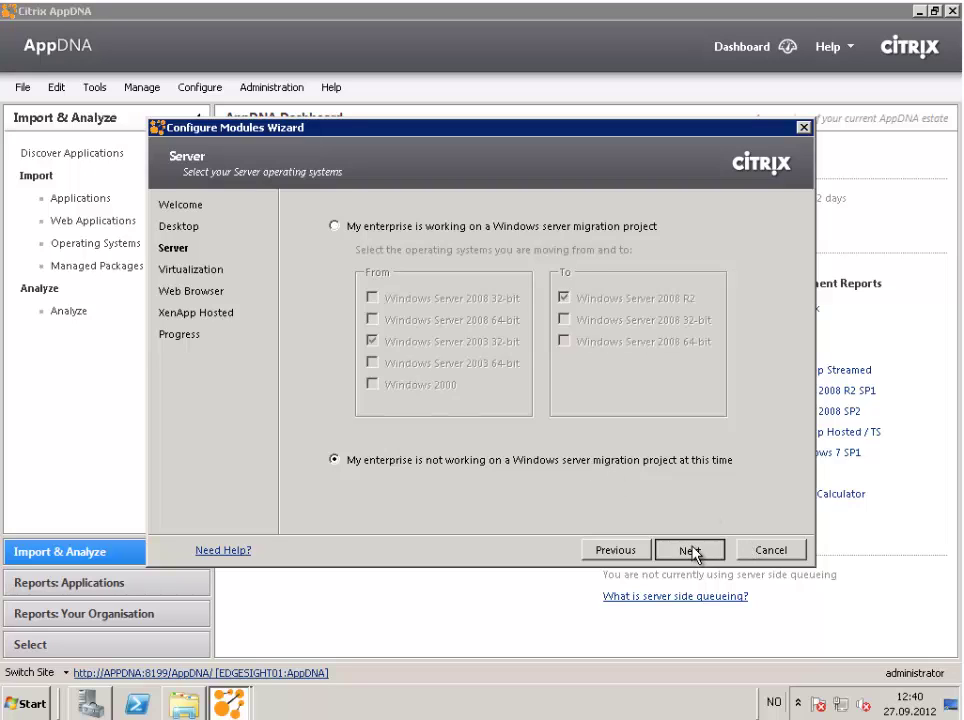
{"action": "left_click", "coordinate": [692, 552]}
Enable application virtualization, excluding App-V and evaluating XenApp 6.5 streamed instead of XenApp 6.
{"action": "left_click", "coordinate": [584, 465]}
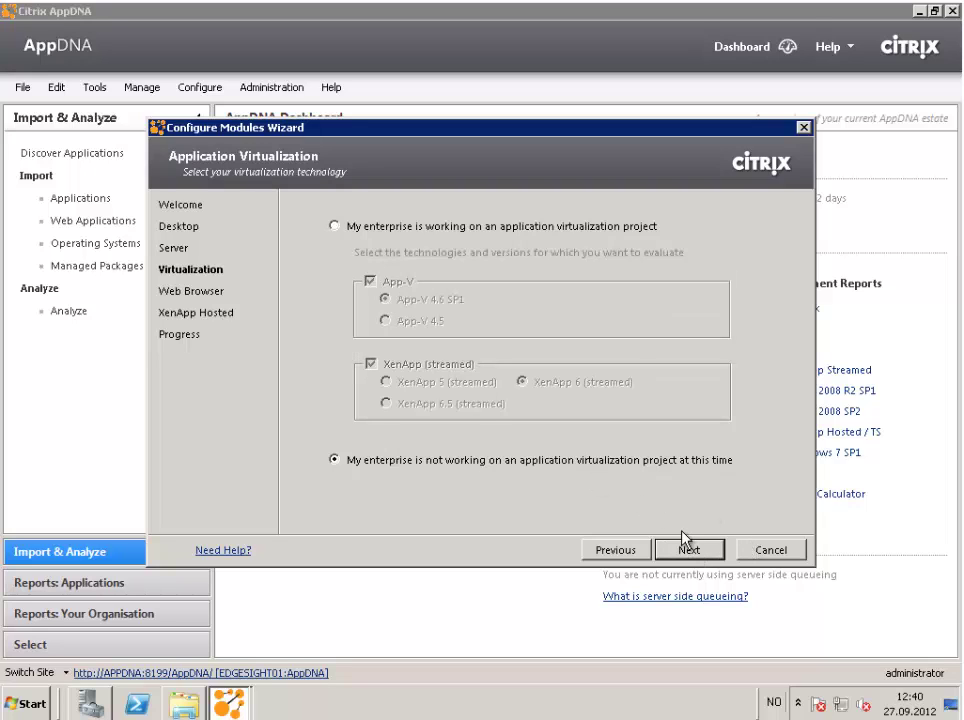
{"action": "left_click", "coordinate": [450, 229]}
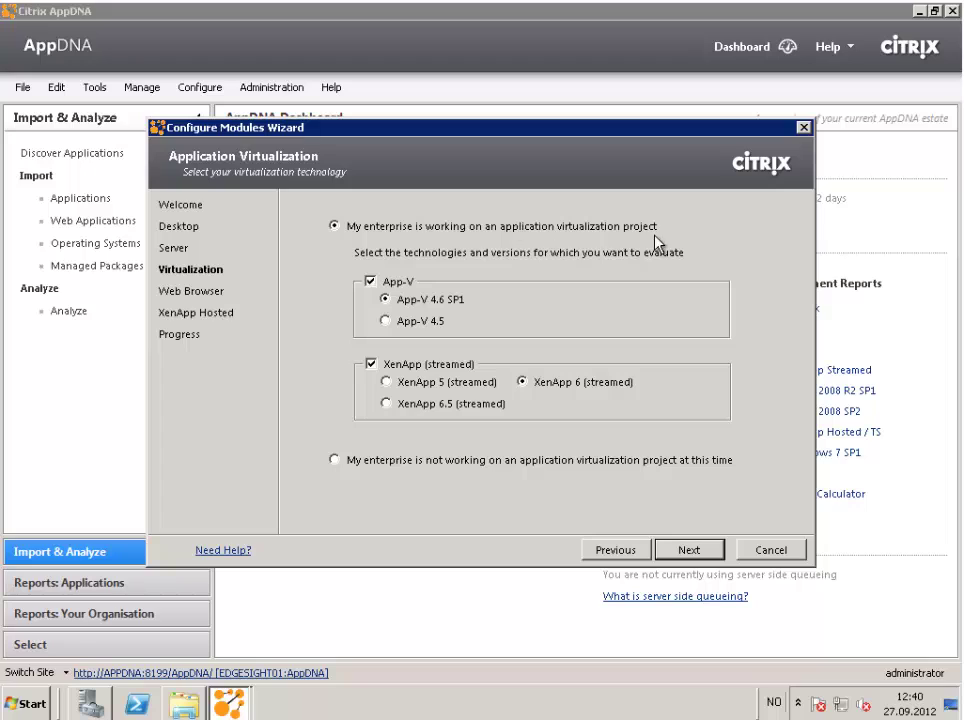
{"action": "left_click", "coordinate": [371, 283]}
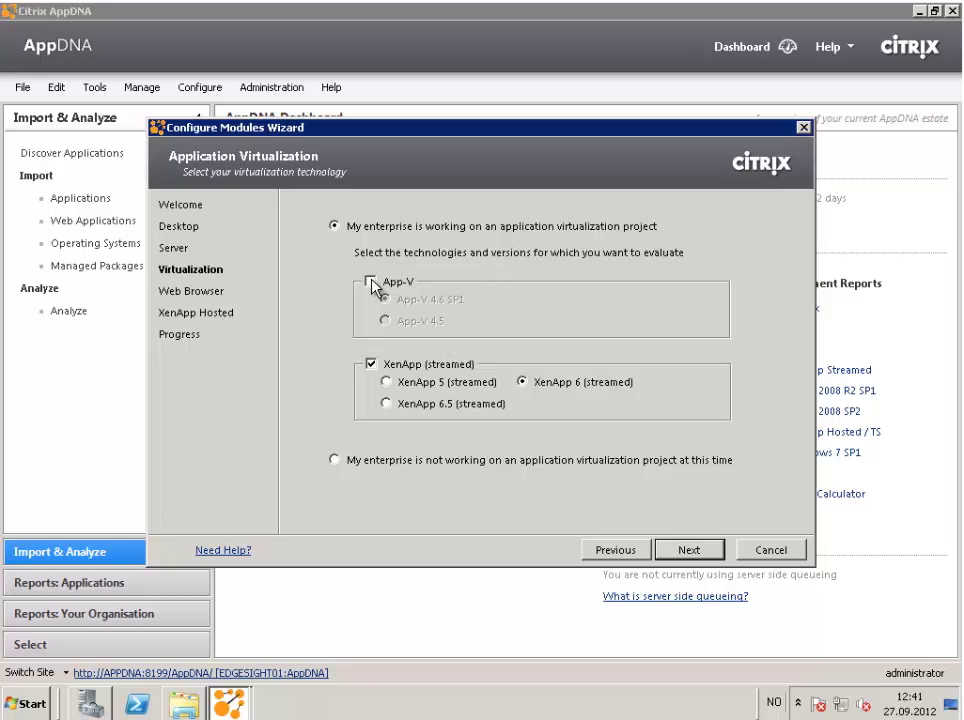
{"action": "left_click", "coordinate": [371, 283]}
{"action": "left_click", "coordinate": [371, 283]}
{"action": "left_click", "coordinate": [452, 413]}
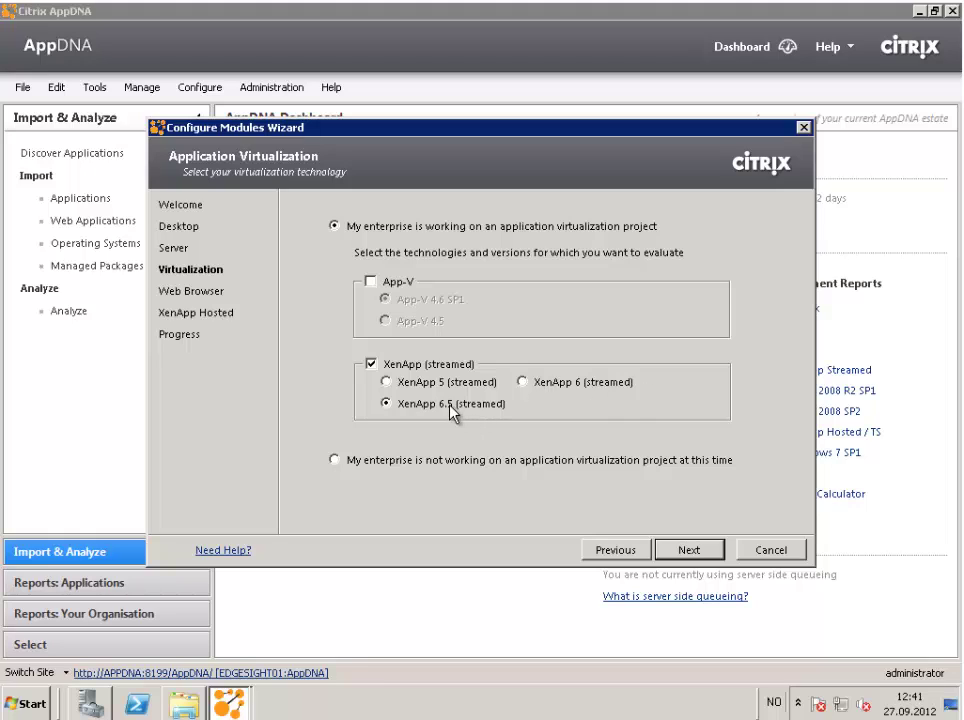
{"action": "left_click", "coordinate": [687, 550]}
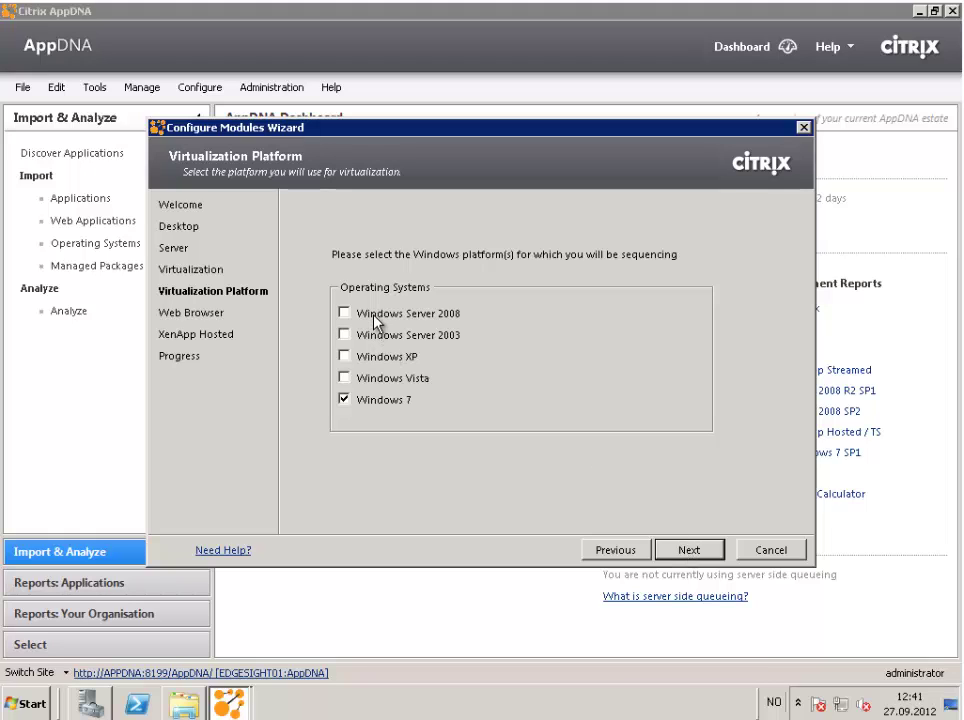
Add Windows Server 2008 as a sequencing platform and declare no new web browser adoption.
{"action": "left_click", "coordinate": [378, 313]}
{"action": "left_click", "coordinate": [705, 552]}
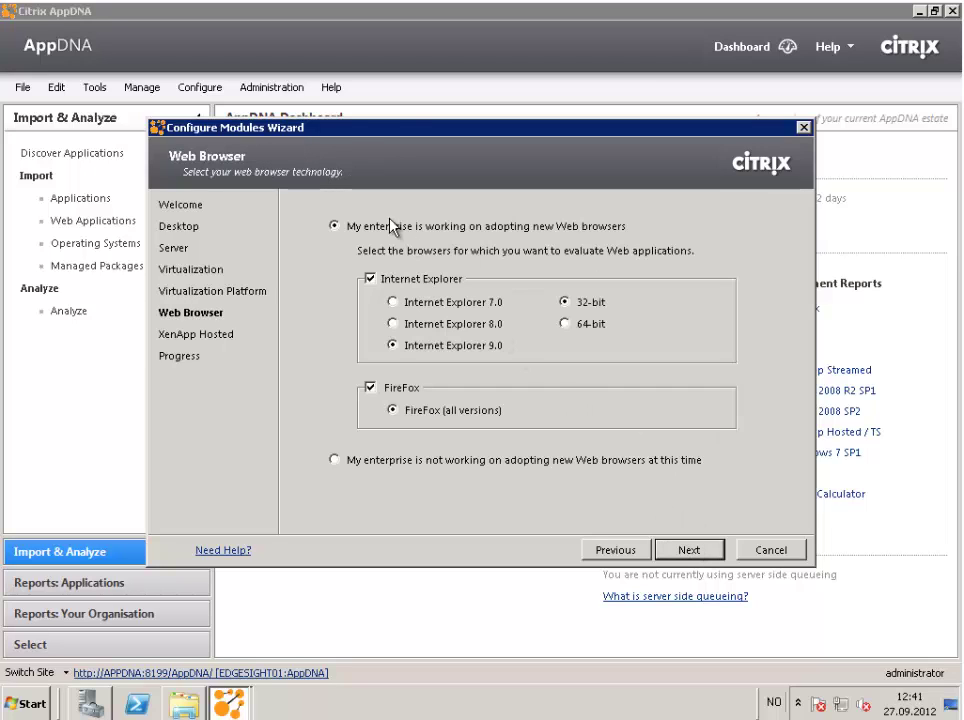
{"action": "left_click", "coordinate": [545, 464]}
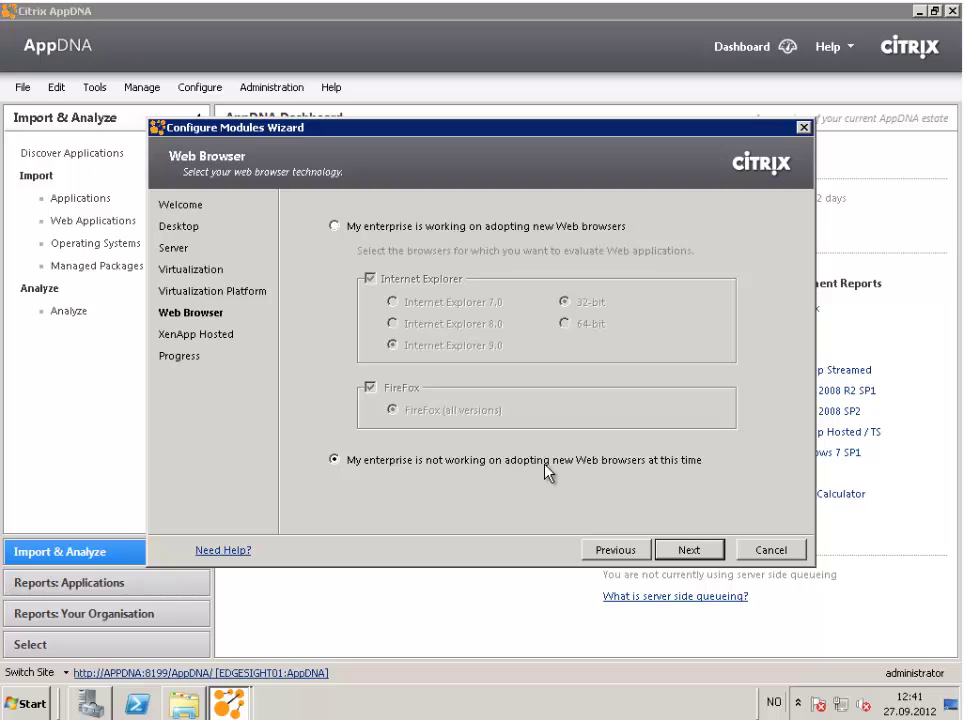
{"action": "left_click", "coordinate": [681, 549]}
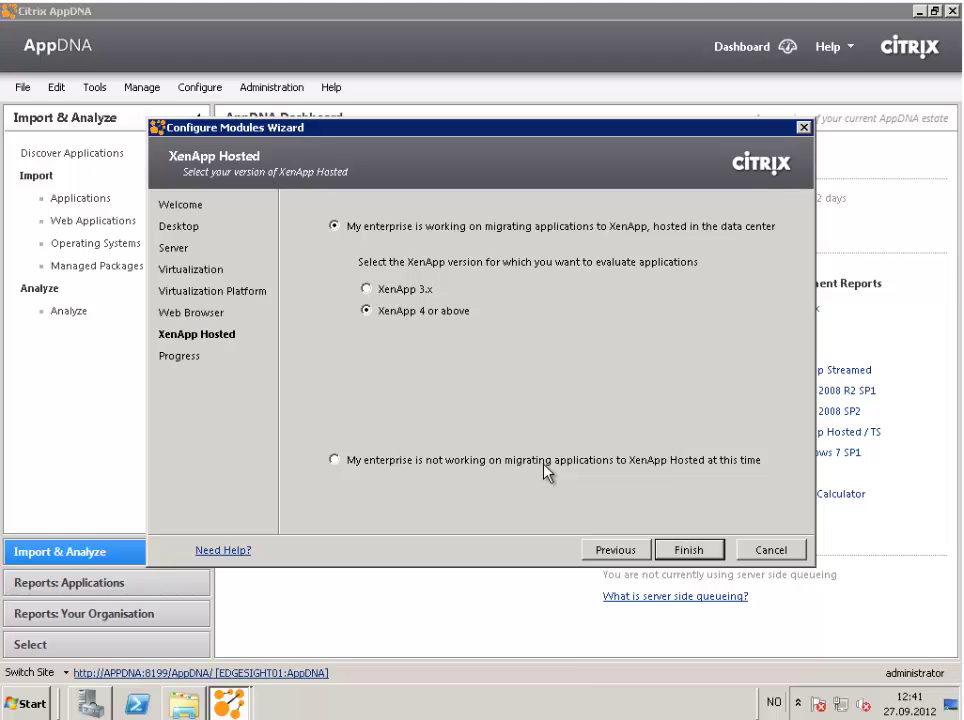
Keep XenApp 4 or above, add Windows Server 2008 R2 as a host, and apply the configuration.
{"action": "left_click", "coordinate": [692, 551]}
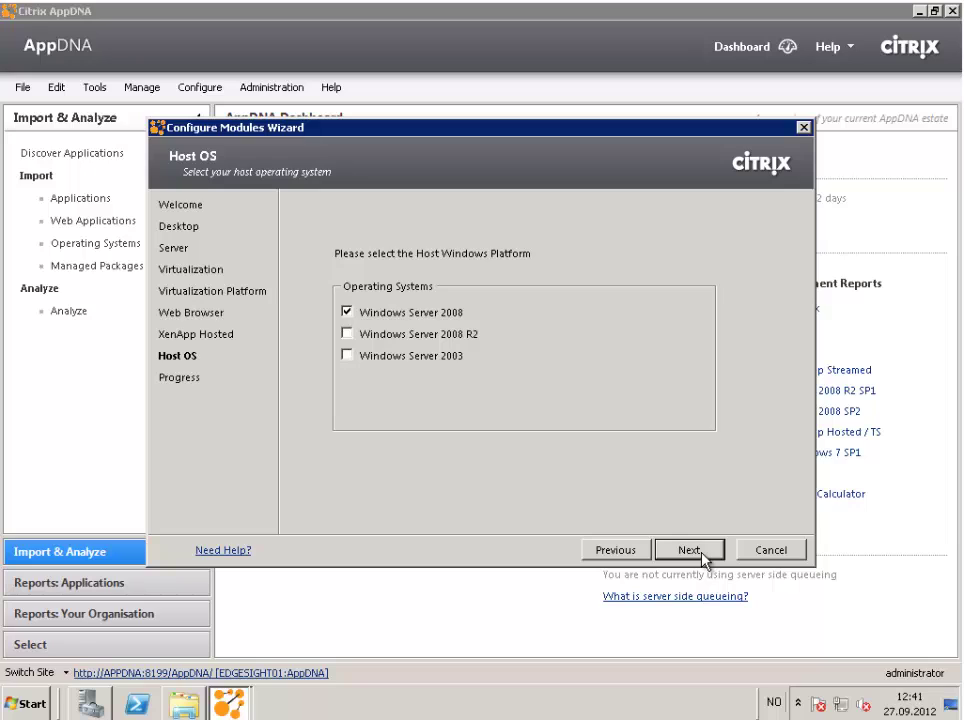
{"action": "left_click", "coordinate": [423, 334]}
{"action": "left_click", "coordinate": [690, 551]}
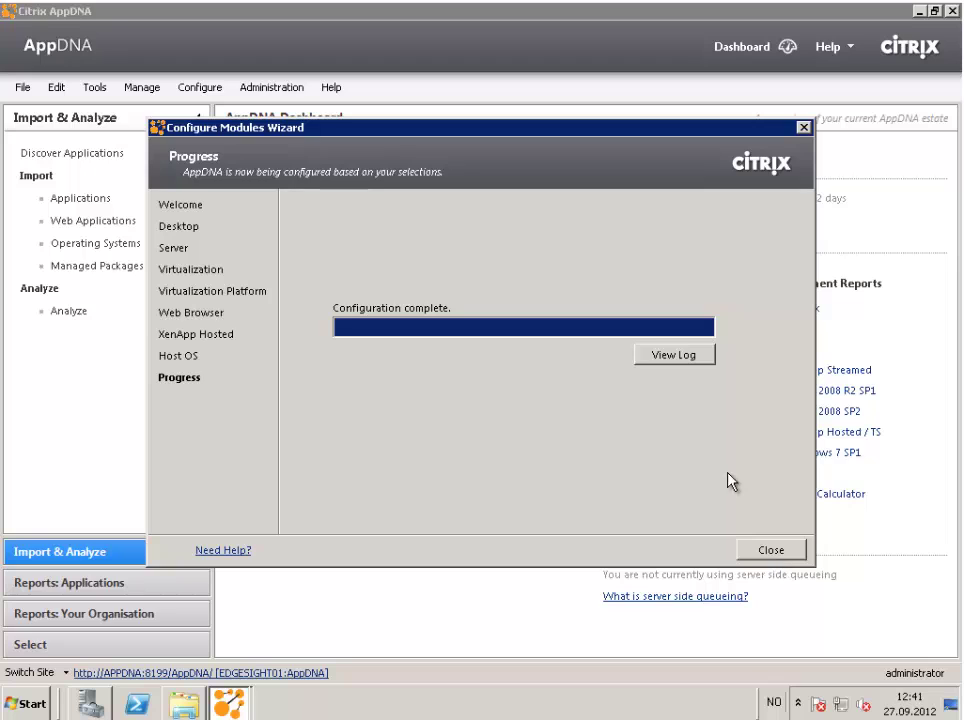
Review the actions log, expanding and collapsing Reports Turned Off, then close the log and wizard.
{"action": "left_click", "coordinate": [678, 353]}
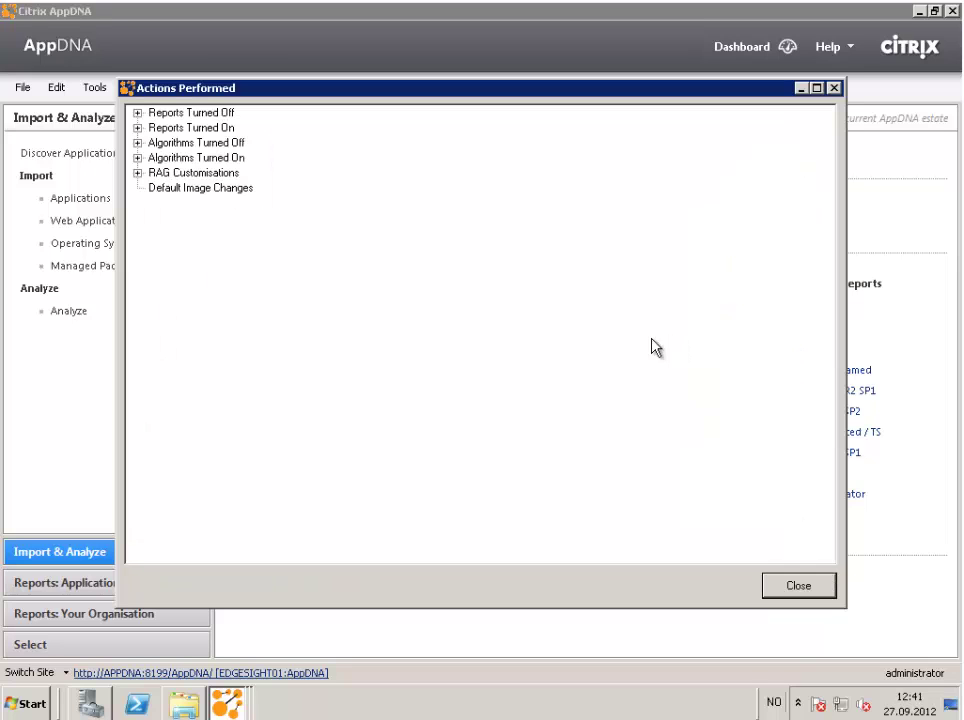
{"action": "left_click", "coordinate": [138, 113]}
{"action": "left_click", "coordinate": [138, 113]}
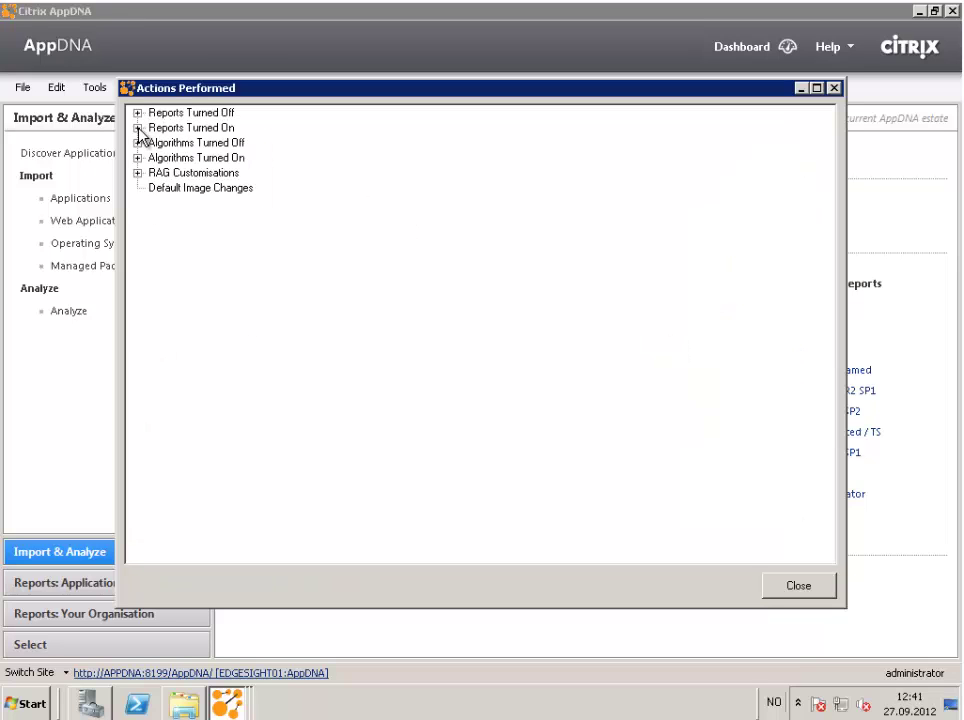
{"action": "left_click", "coordinate": [797, 586]}
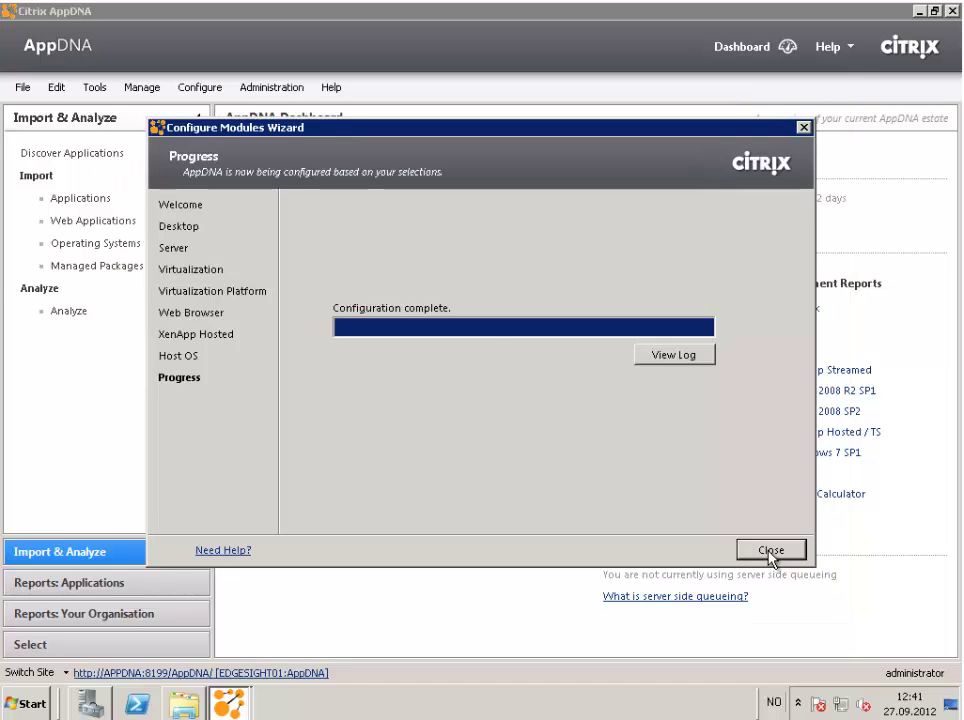
{"action": "left_click", "coordinate": [768, 551]}
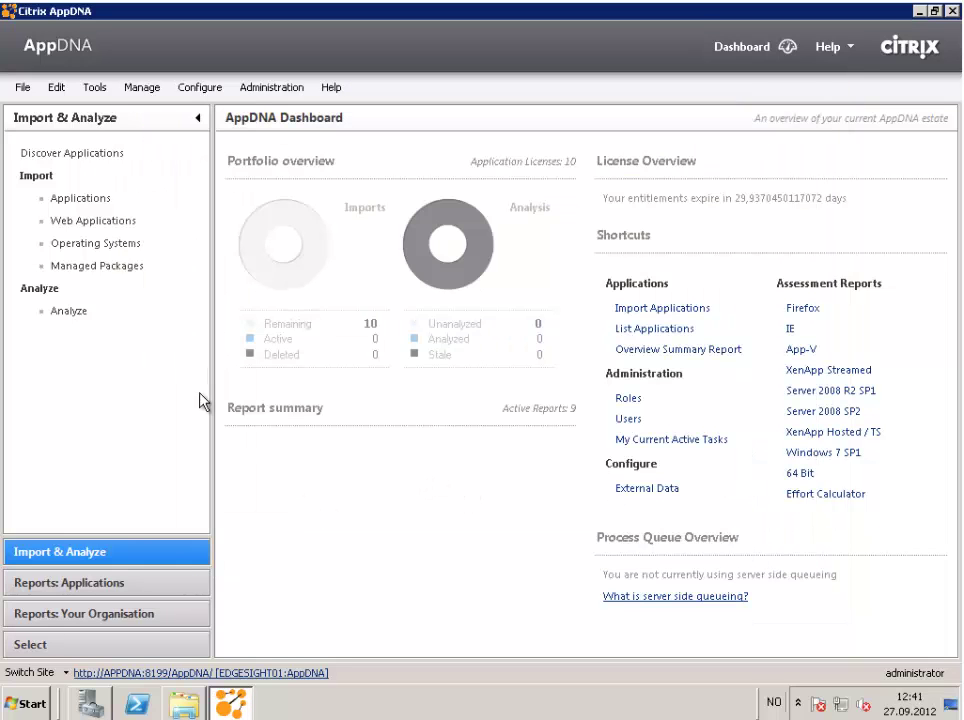
Visit Discover Applications, cancel its SysTrack connection settings, and go back to the Dashboard.
{"action": "left_click", "coordinate": [104, 158]}
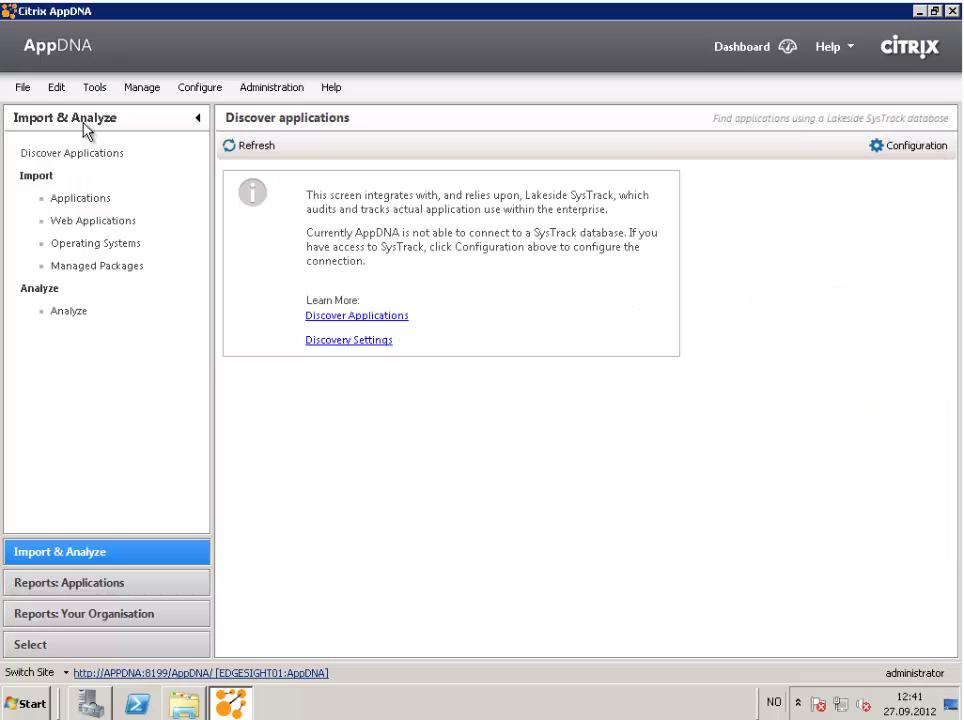
{"action": "left_click", "coordinate": [76, 120]}
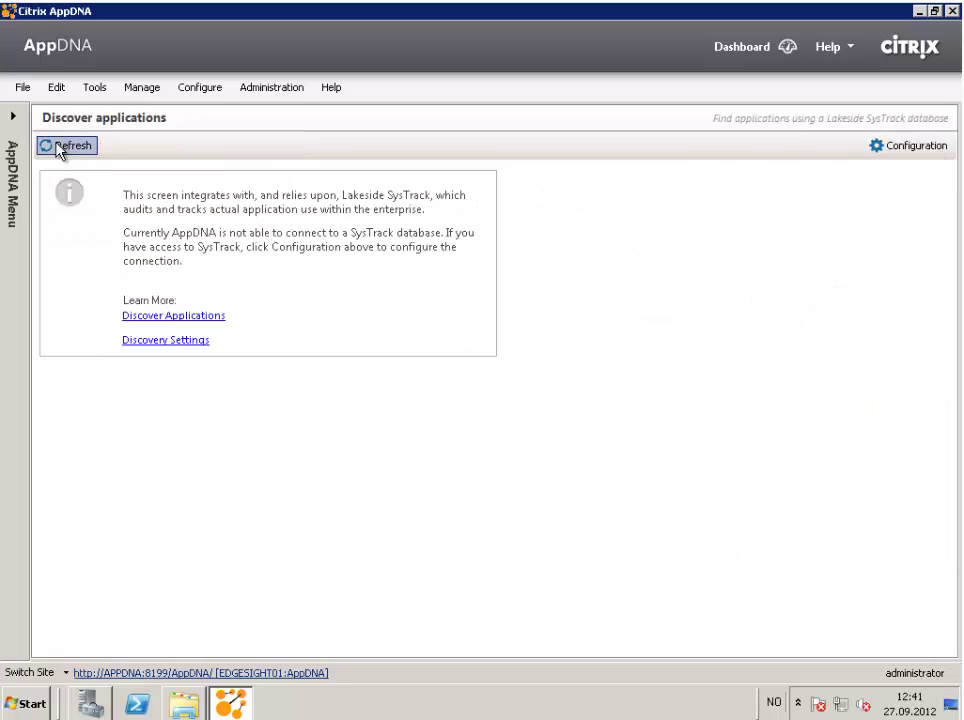
{"action": "left_click", "coordinate": [15, 123]}
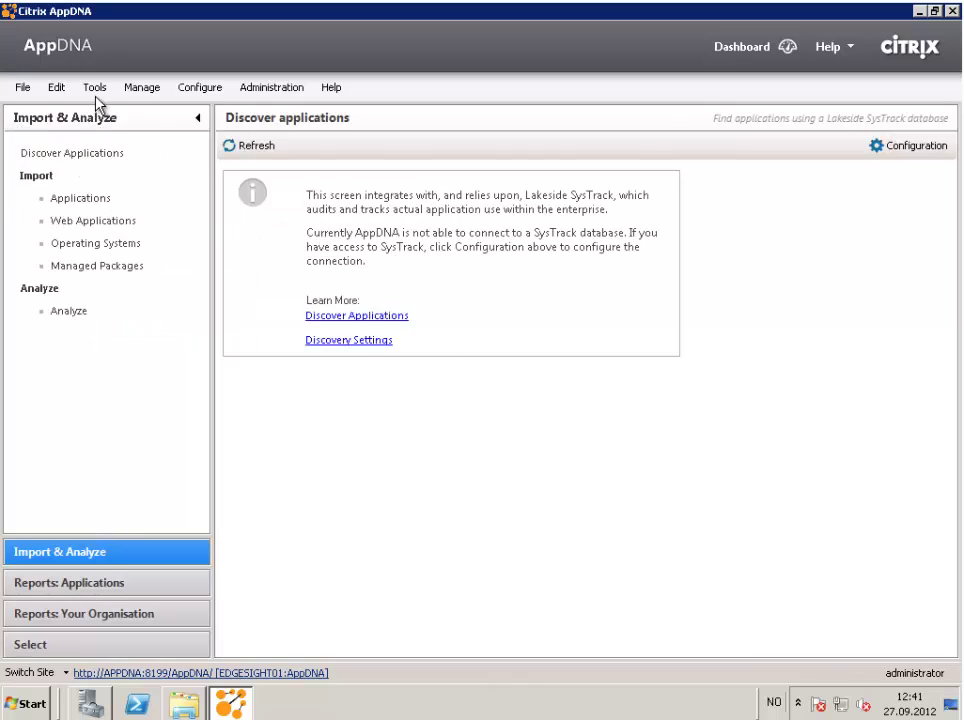
{"action": "left_click", "coordinate": [922, 148]}
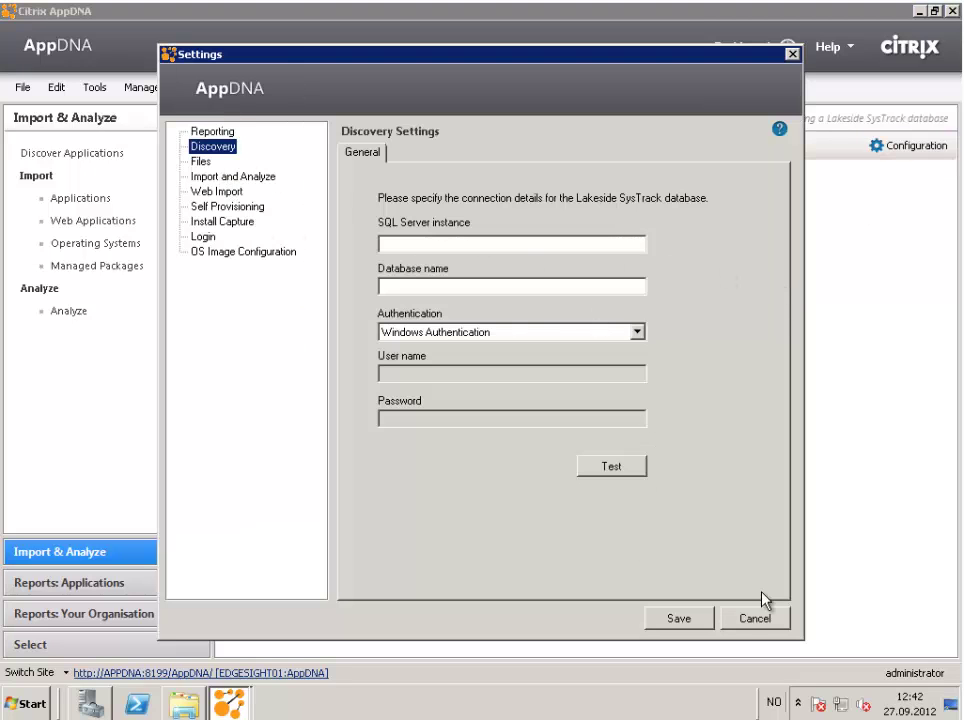
{"action": "left_click", "coordinate": [770, 620]}
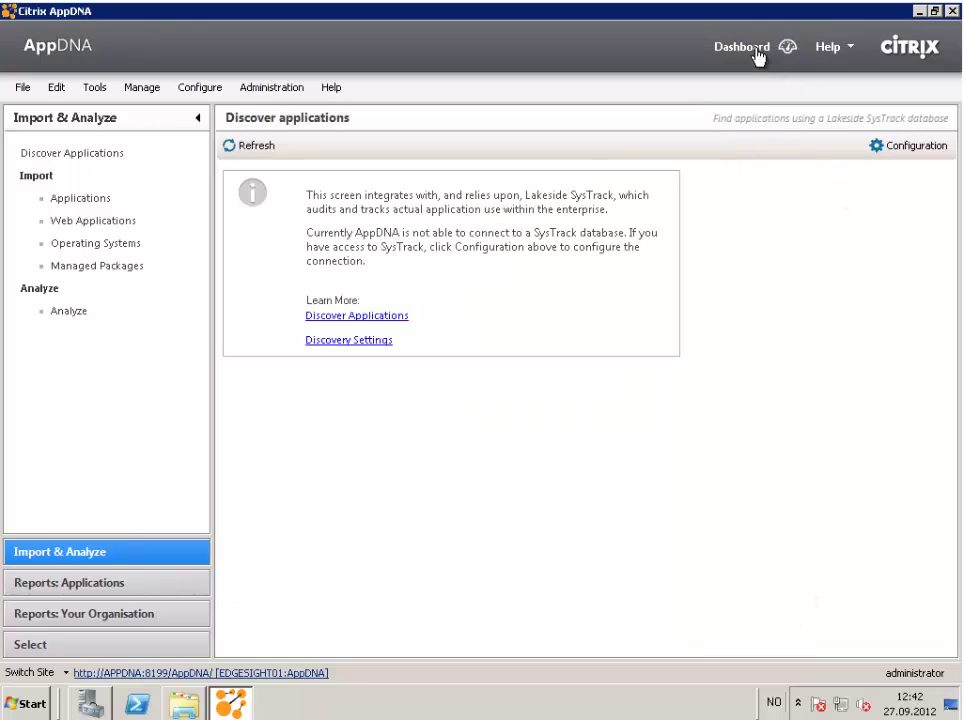
{"action": "left_click", "coordinate": [756, 52]}
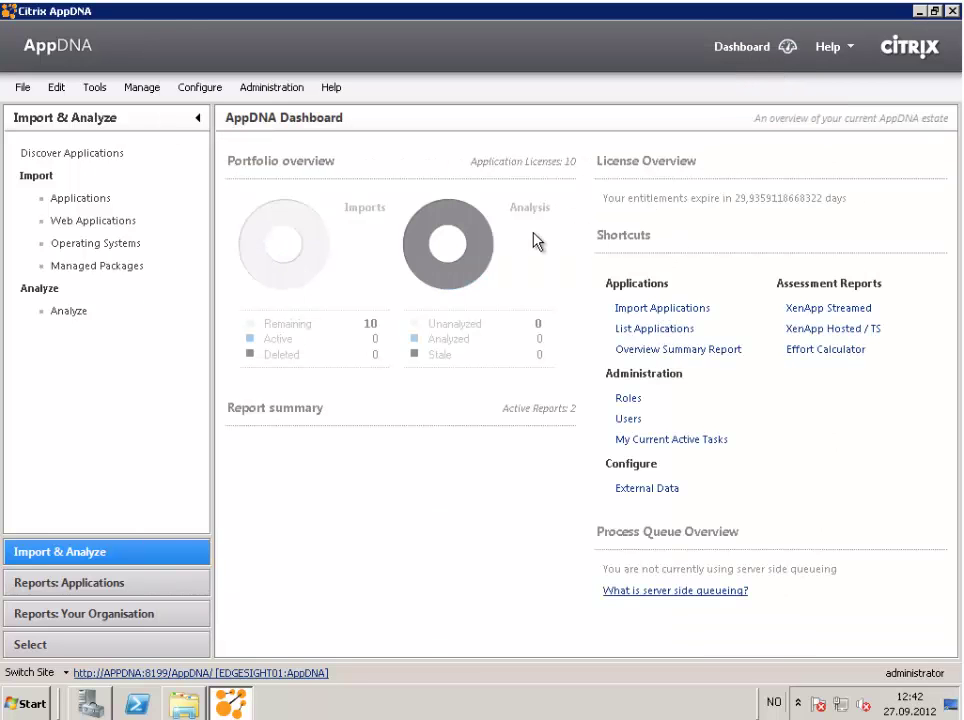